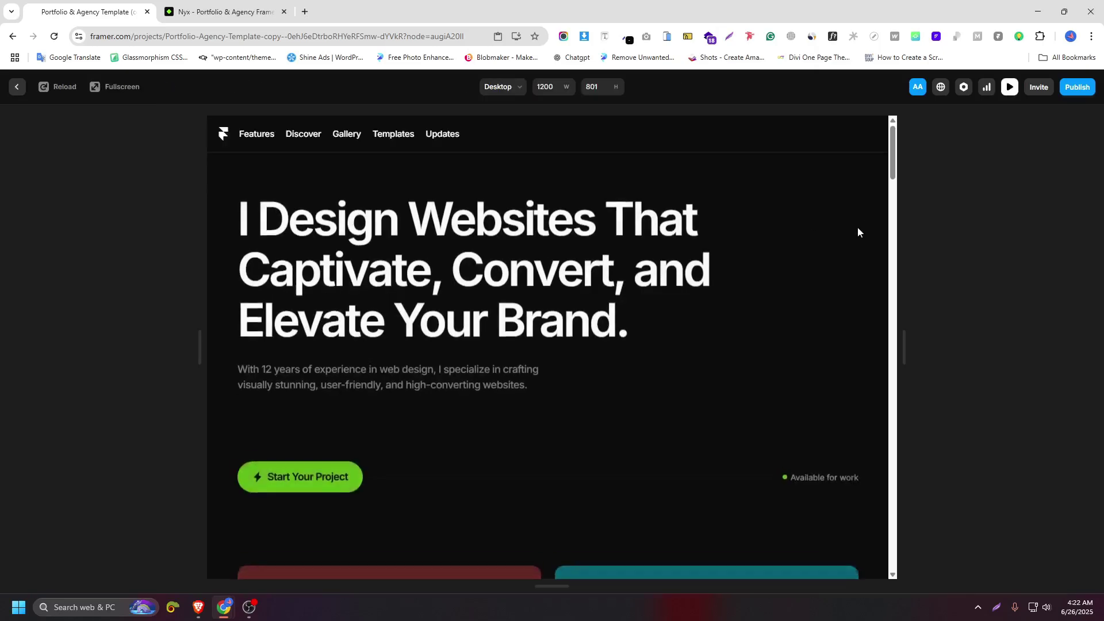
Step: Narrow the preview to phone and 320 widths to test the mobile menu, then widen it back
scroll(764, 197, down, 6)
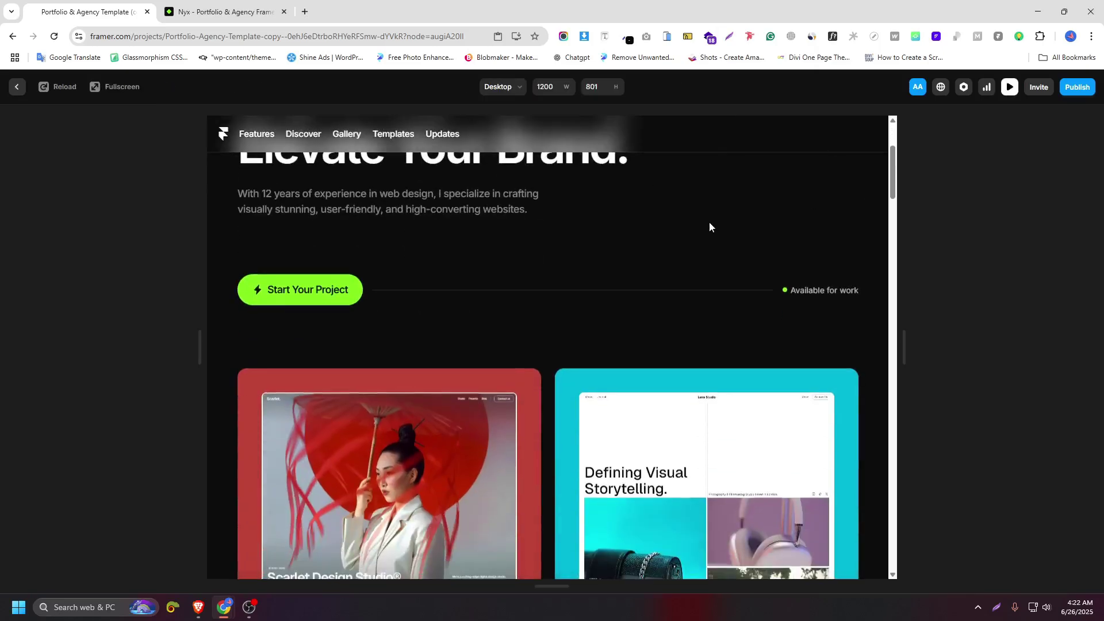
scroll(709, 225, down, 3)
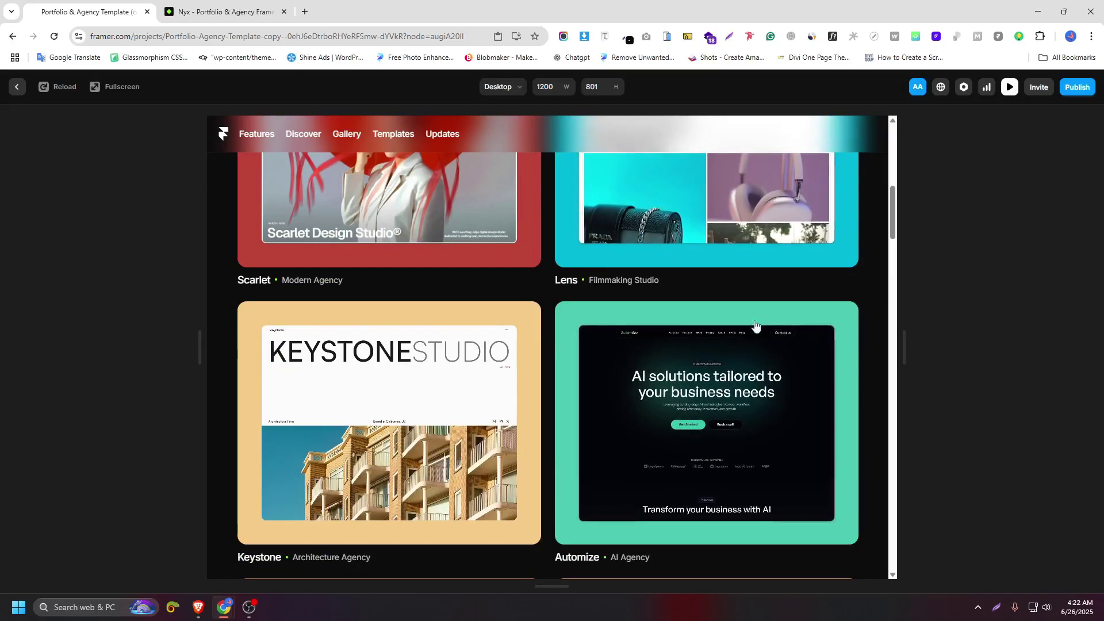
scroll(557, 292, down, 3)
scroll(556, 292, down, 3)
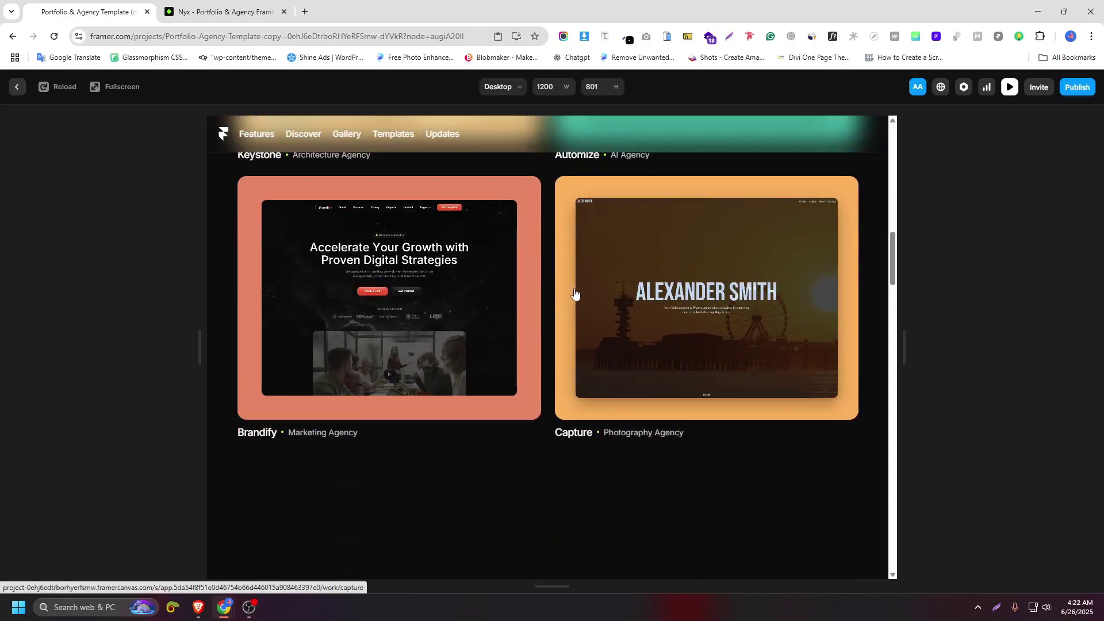
drag(904, 324, 773, 324)
click(736, 138)
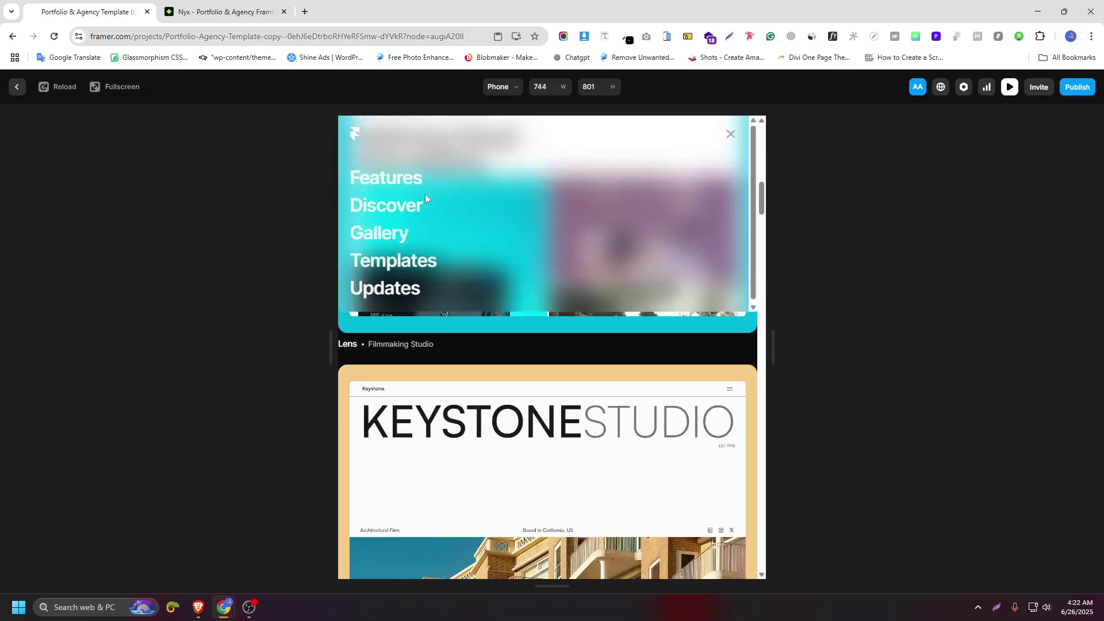
drag(770, 354, 610, 372)
scroll(610, 371, down, 8)
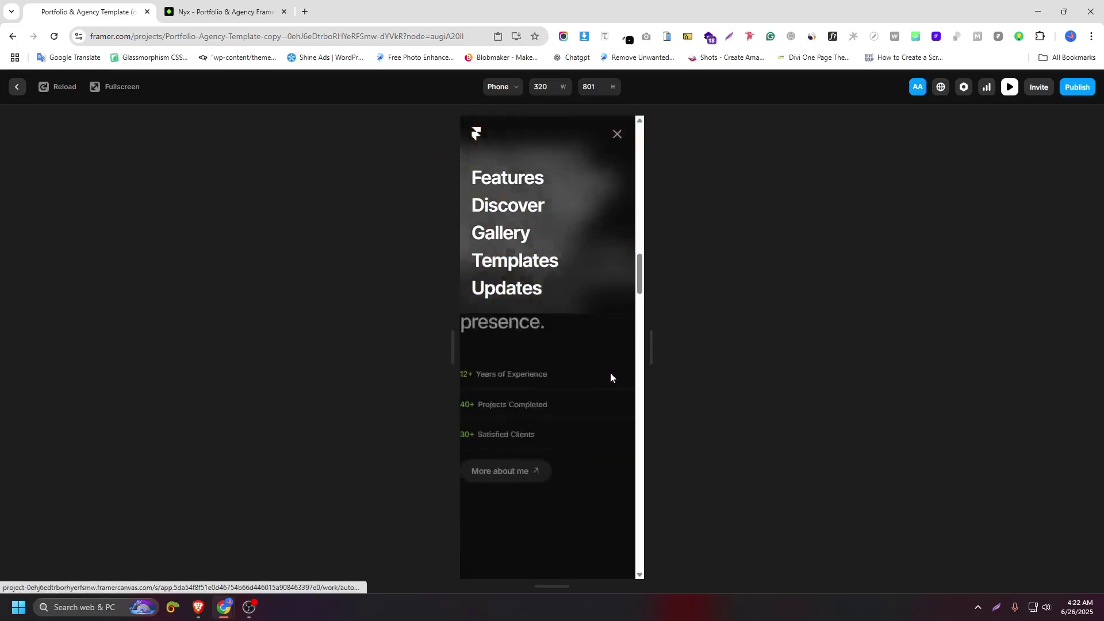
click(617, 134)
drag(655, 305, 986, 324)
scroll(748, 317, up, 15)
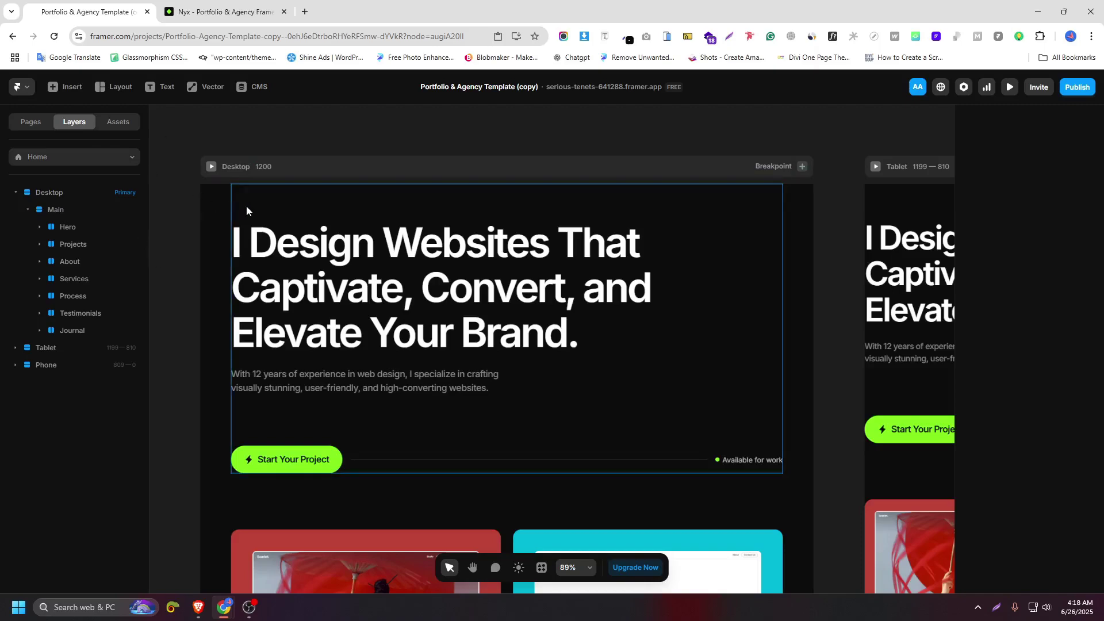
Step: Place the dark Topbar Menu navigation from the Insert library at the top of the Desktop frame
click(81, 86)
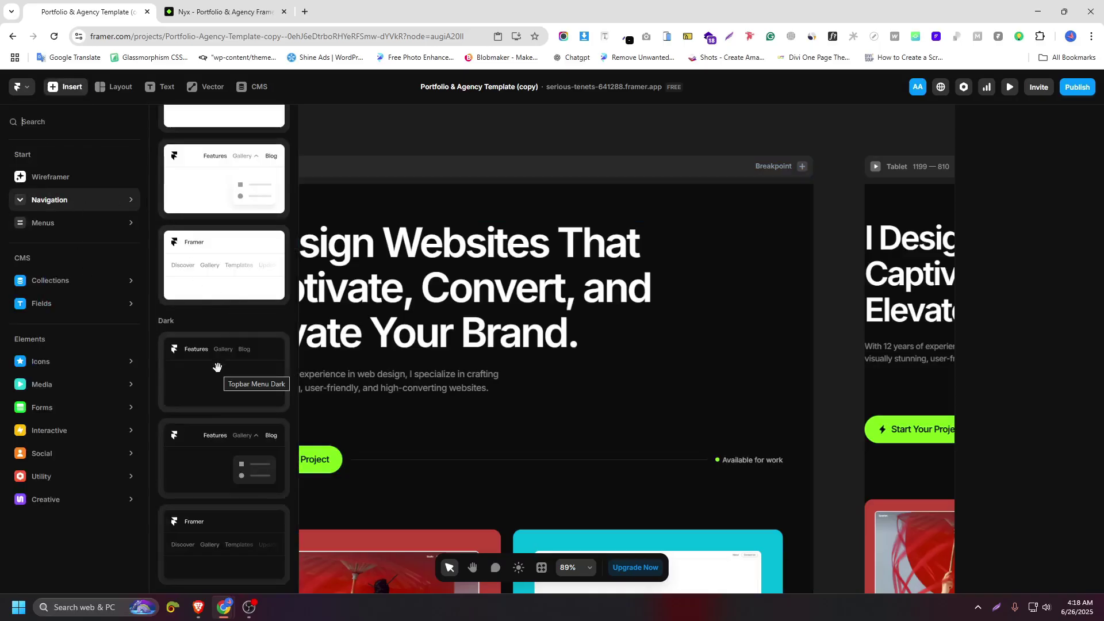
drag(217, 367, 431, 205)
click(822, 261)
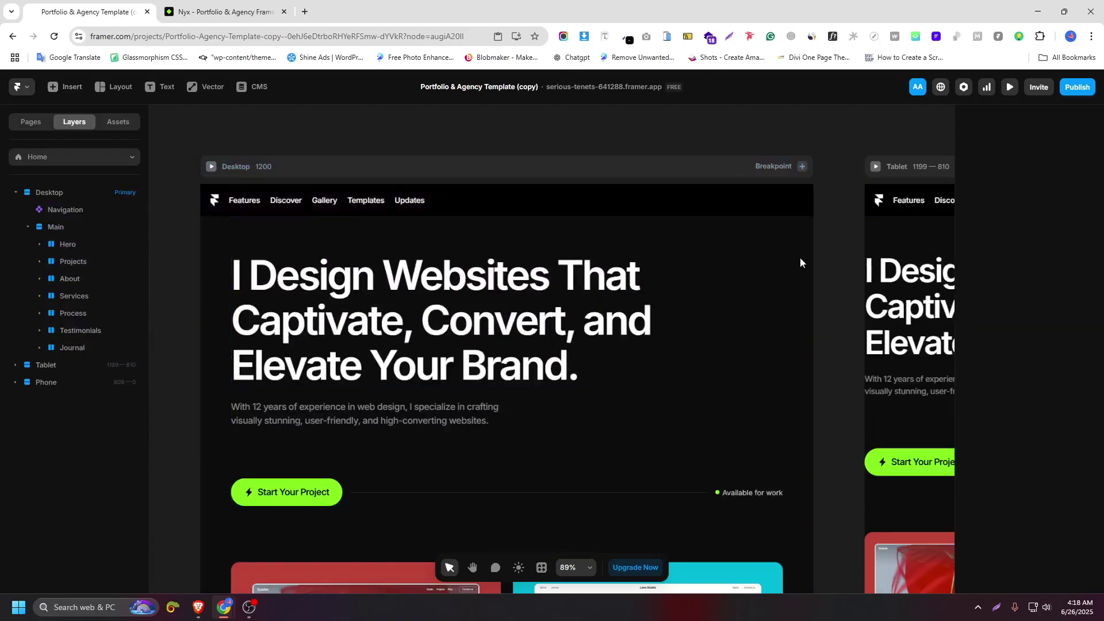
click(463, 202)
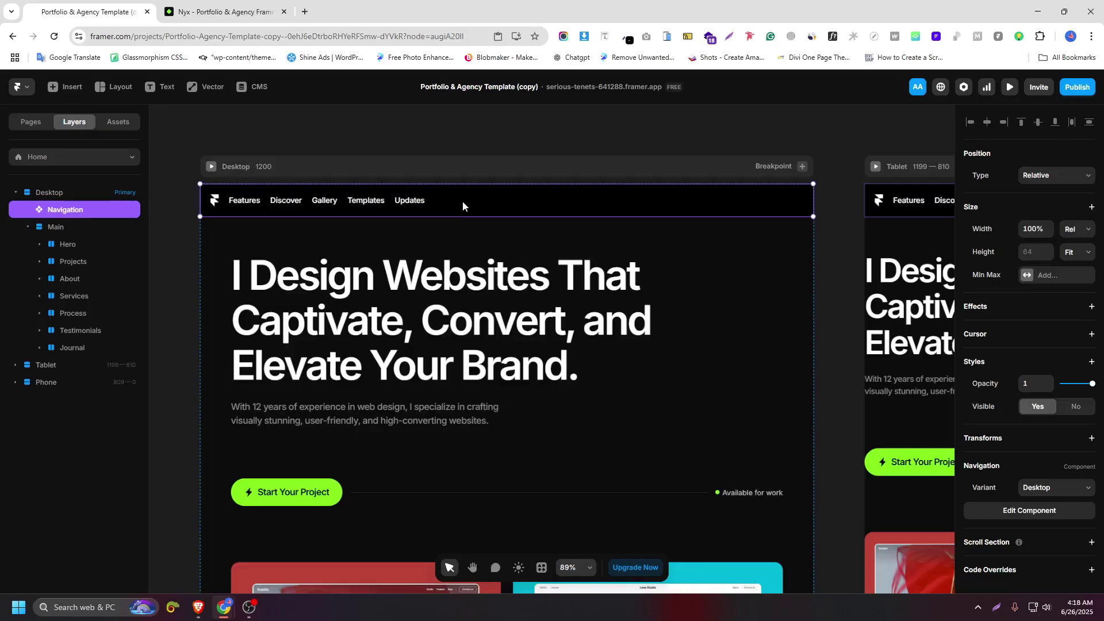
Step: Change the Navigation layer's position type from Relative to Fixed
click(830, 236)
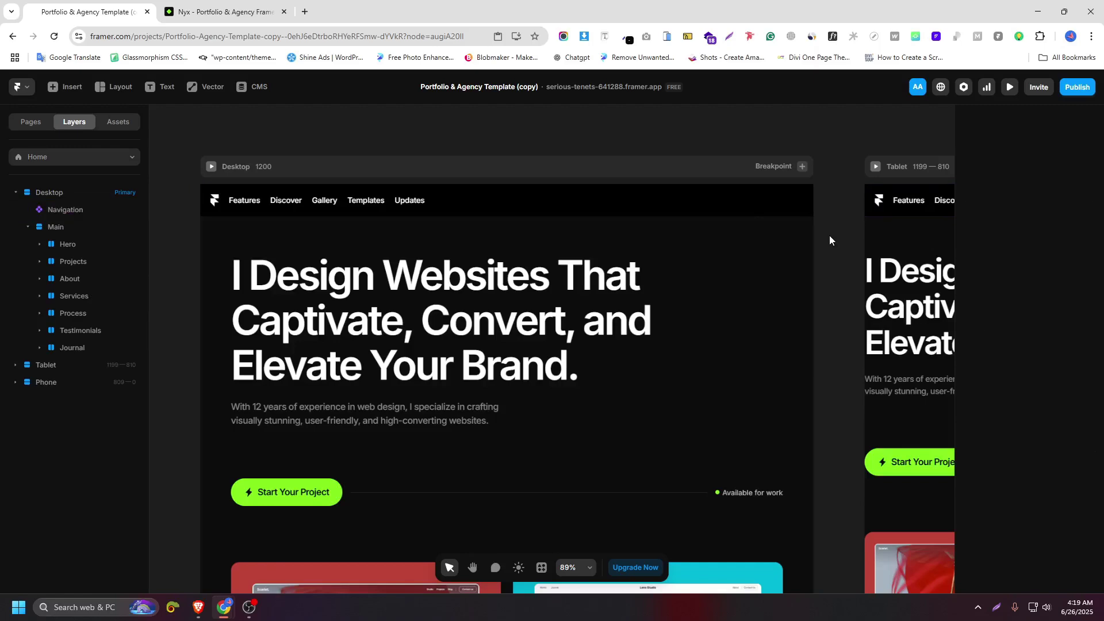
click(75, 214)
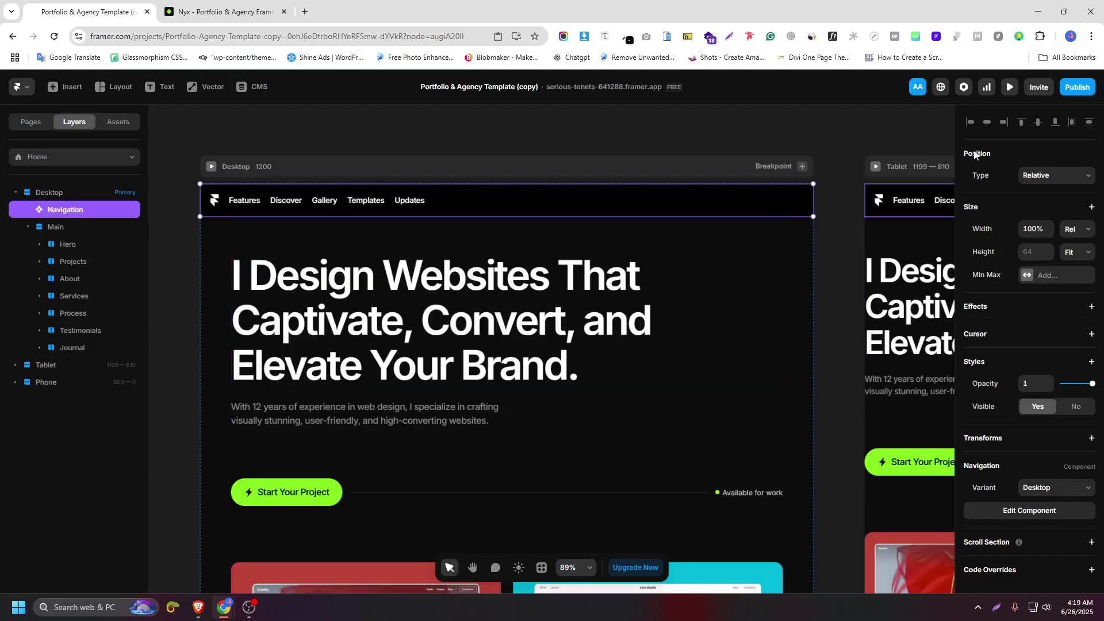
click(1037, 176)
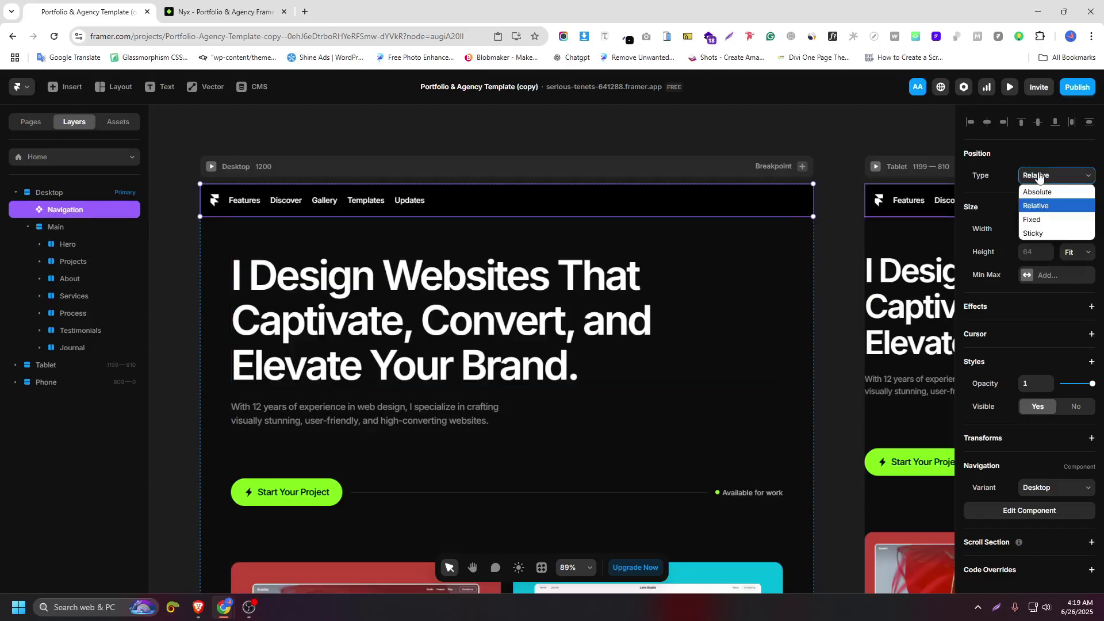
click(1040, 220)
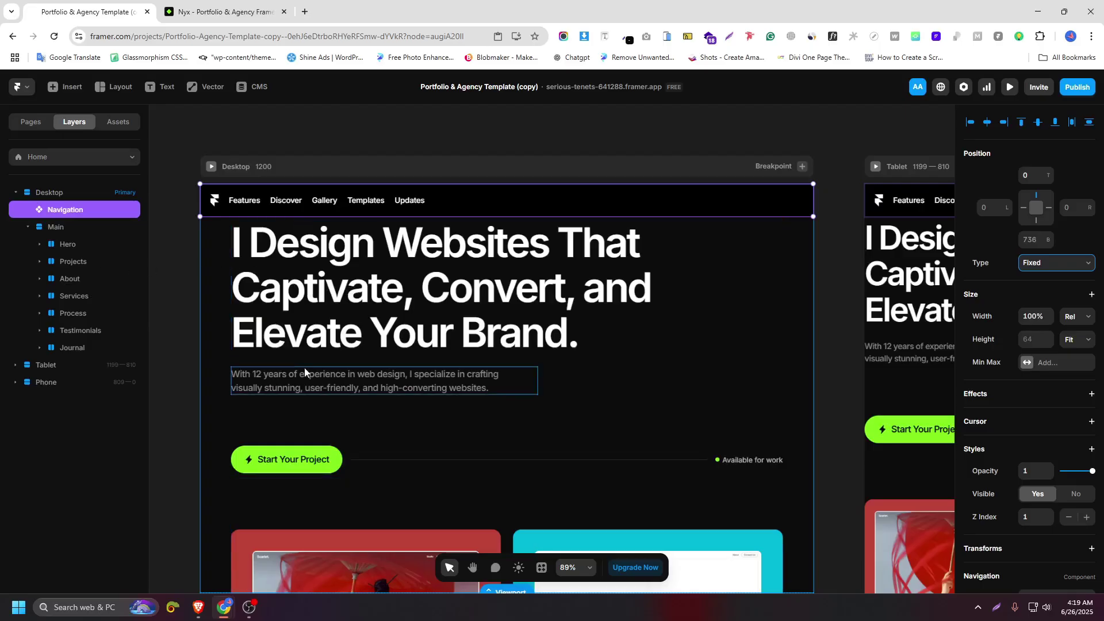
Step: Replace the Hero section's top padding with 64
click(79, 243)
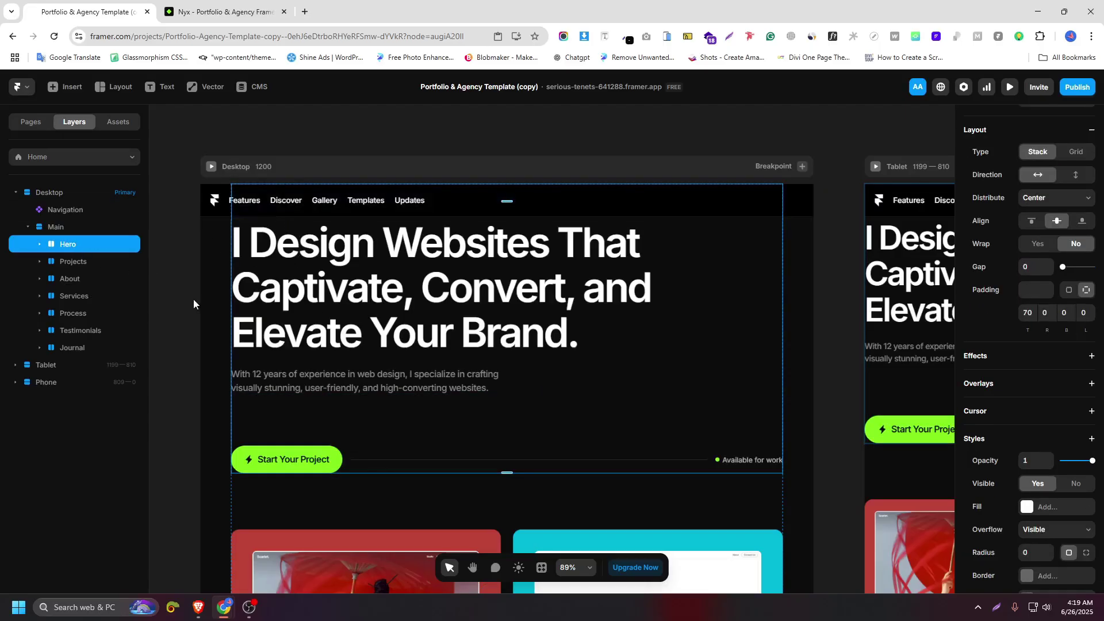
click(82, 207)
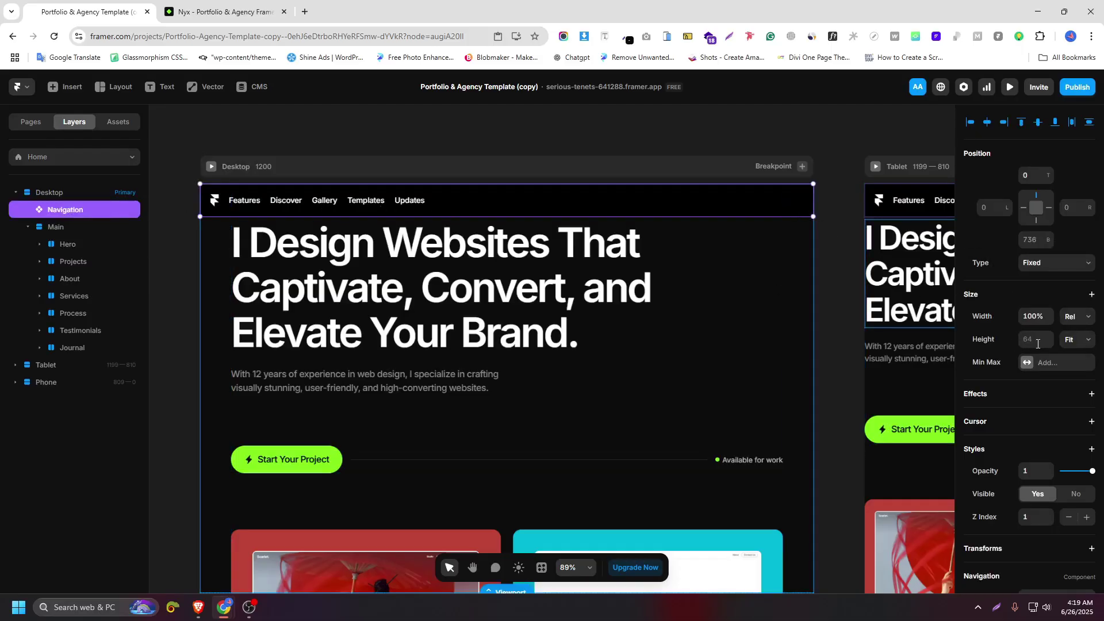
click(68, 245)
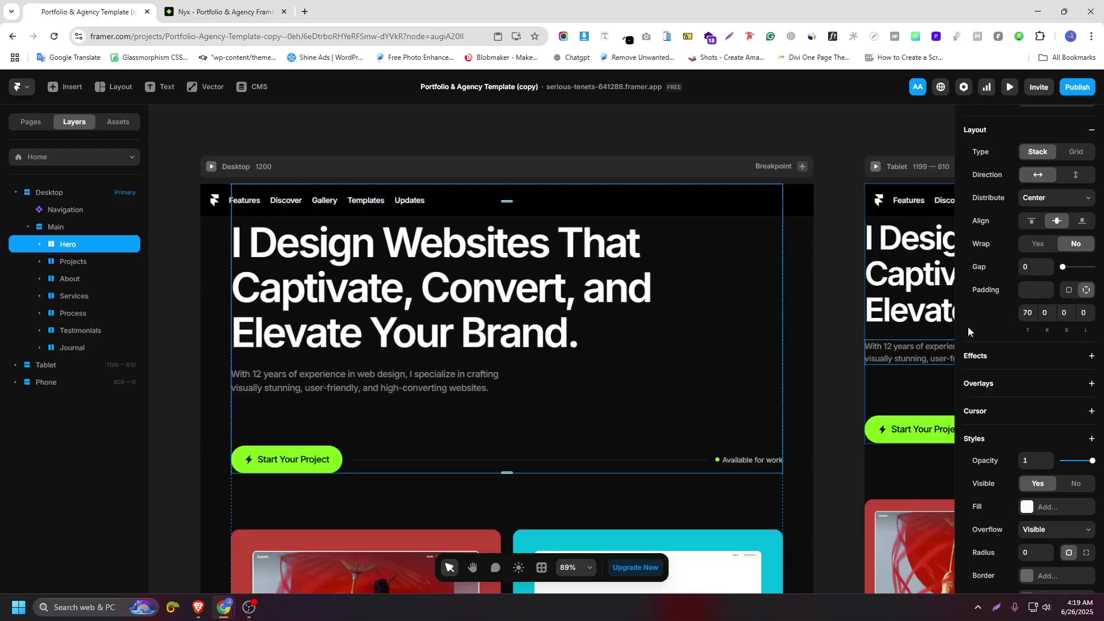
click(1028, 312)
key(BackSpace)
key(BackSpace)
text(0)
text(6)
text(4)
key(Return)
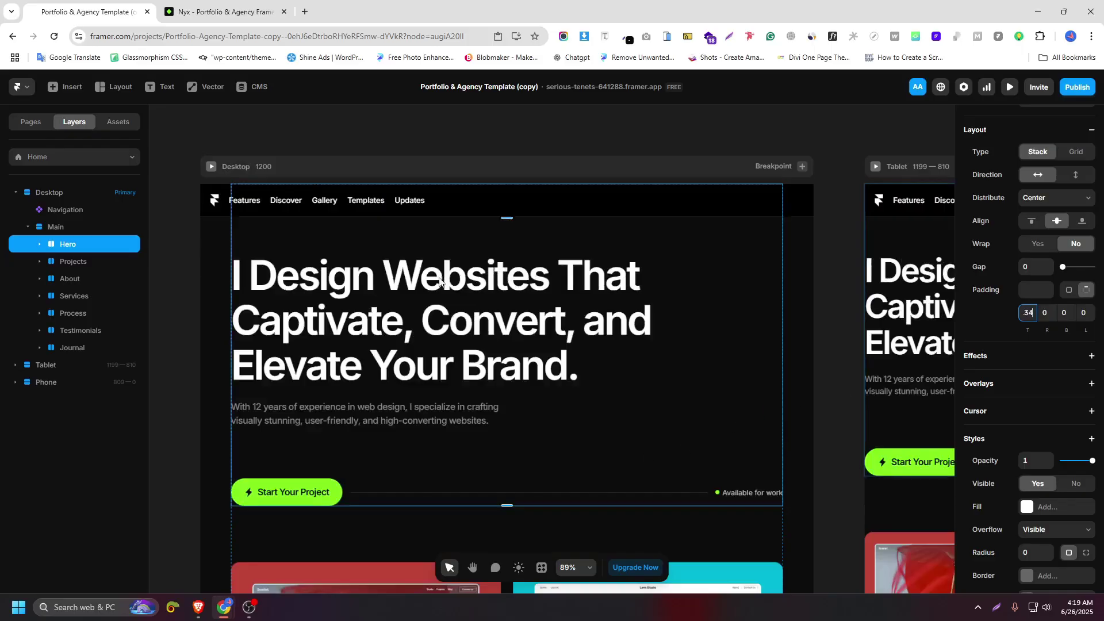
click(696, 127)
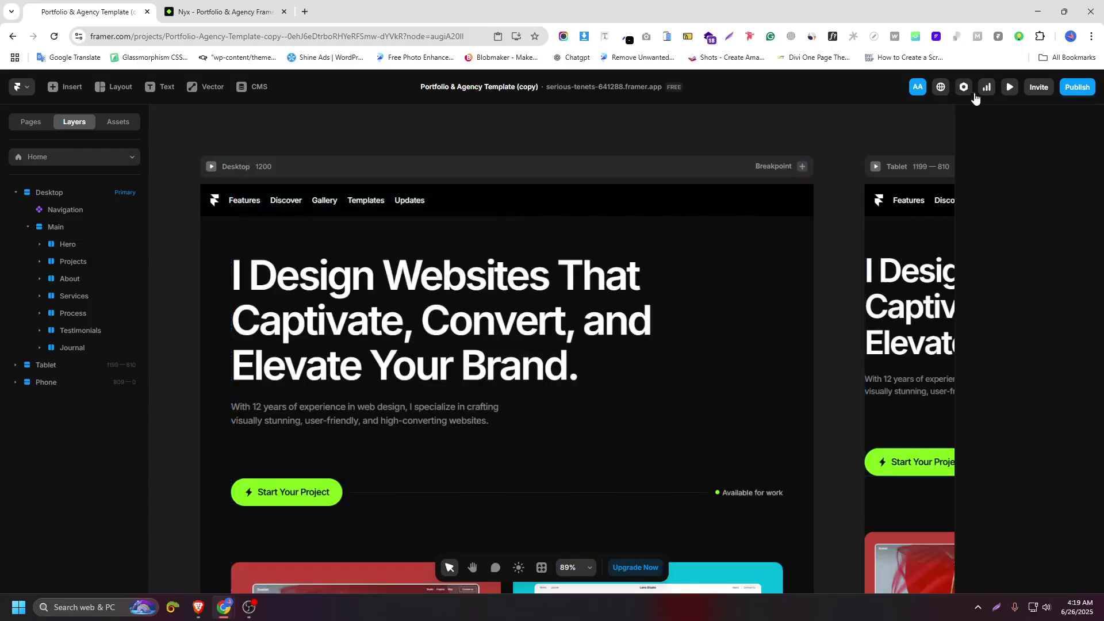
click(1007, 88)
scroll(707, 207, down, 5)
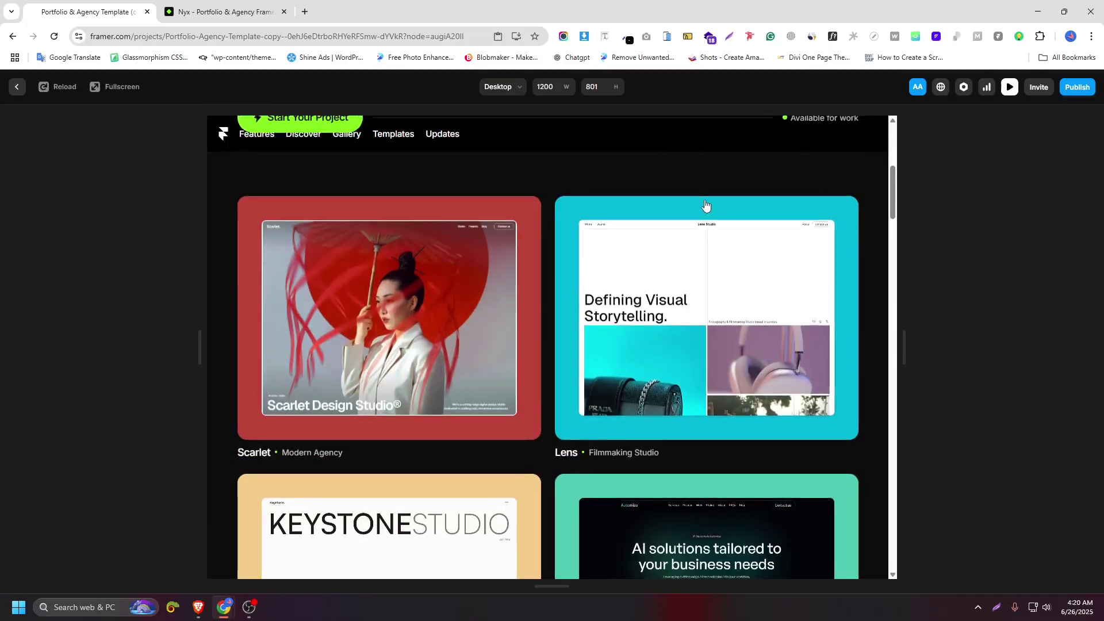
scroll(707, 207, down, 3)
scroll(705, 202, up, 8)
scroll(704, 199, down, 3)
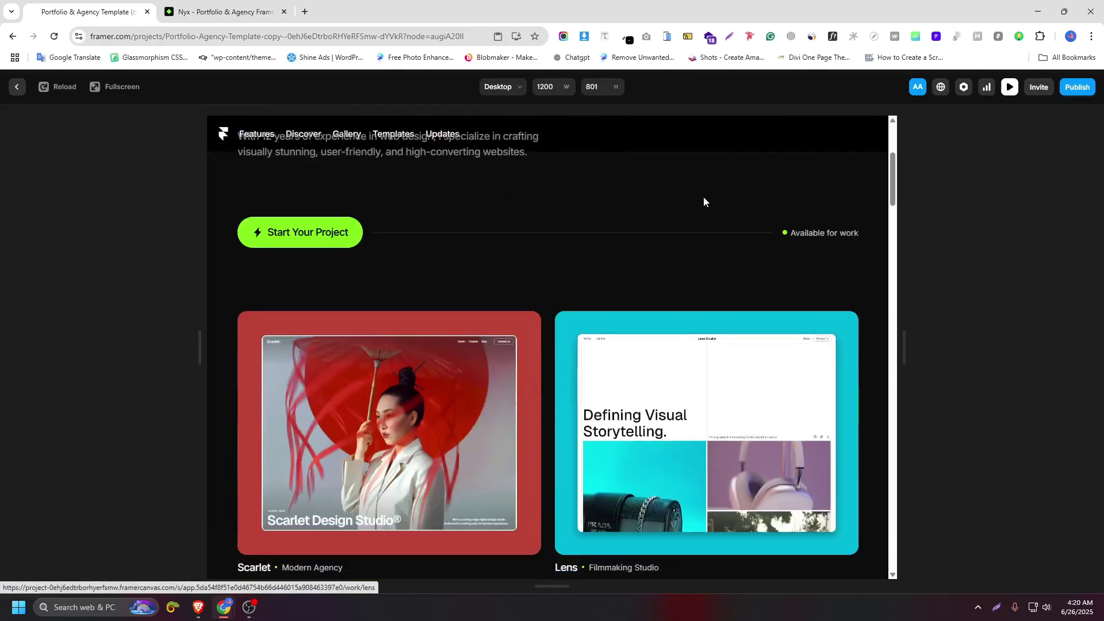
drag(247, 135, 492, 136)
scroll(508, 195, up, 1)
scroll(508, 191, up, 2)
scroll(509, 192, down, 2)
scroll(509, 190, up, 3)
scroll(505, 189, down, 3)
scroll(535, 191, down, 1)
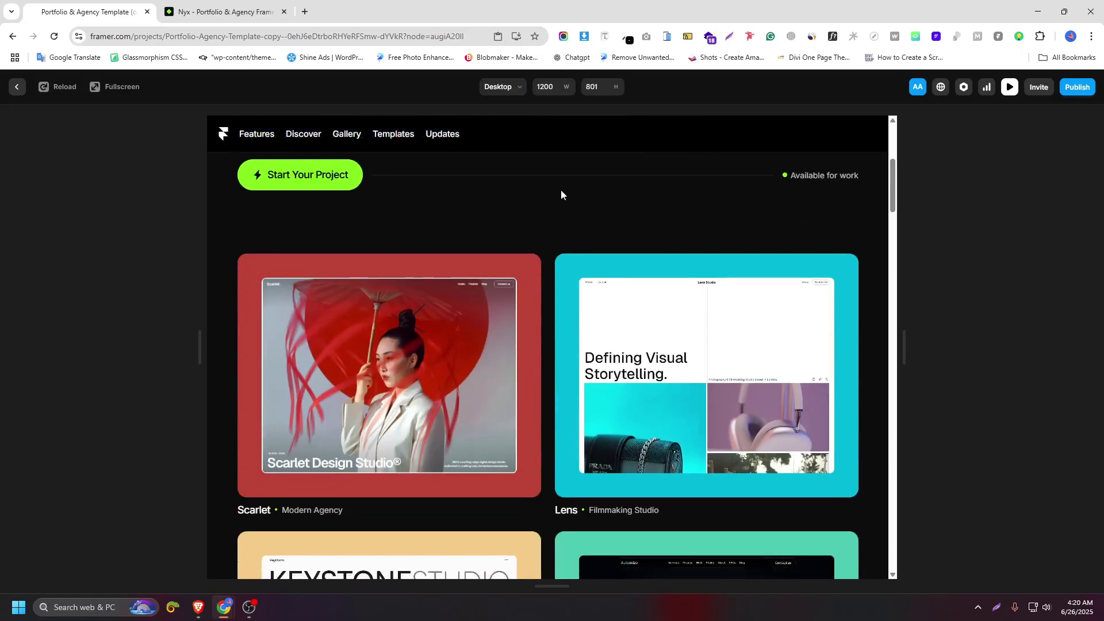
scroll(624, 195, up, 5)
scroll(679, 208, down, 3)
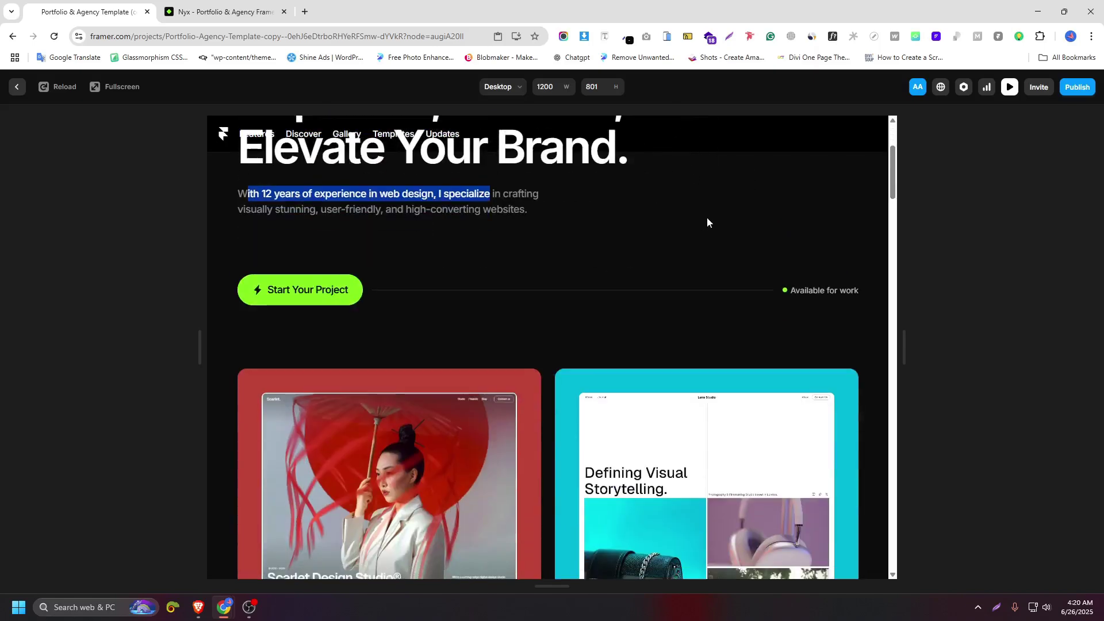
Step: Leave the preview and enter a Z Index of 3 for the Navigation bar
click(1008, 91)
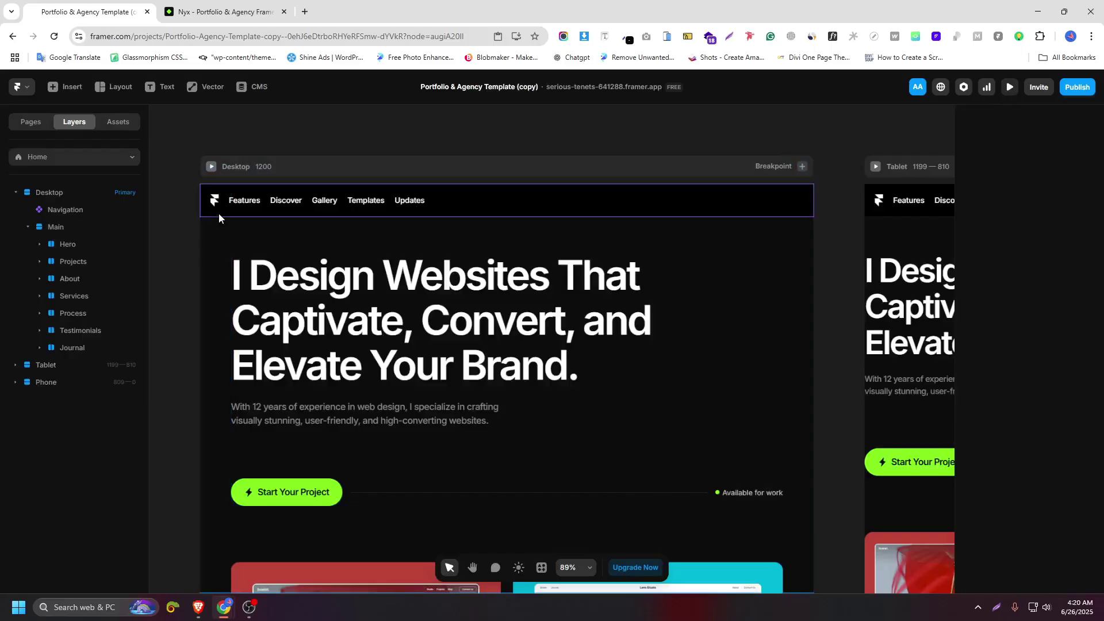
click(77, 212)
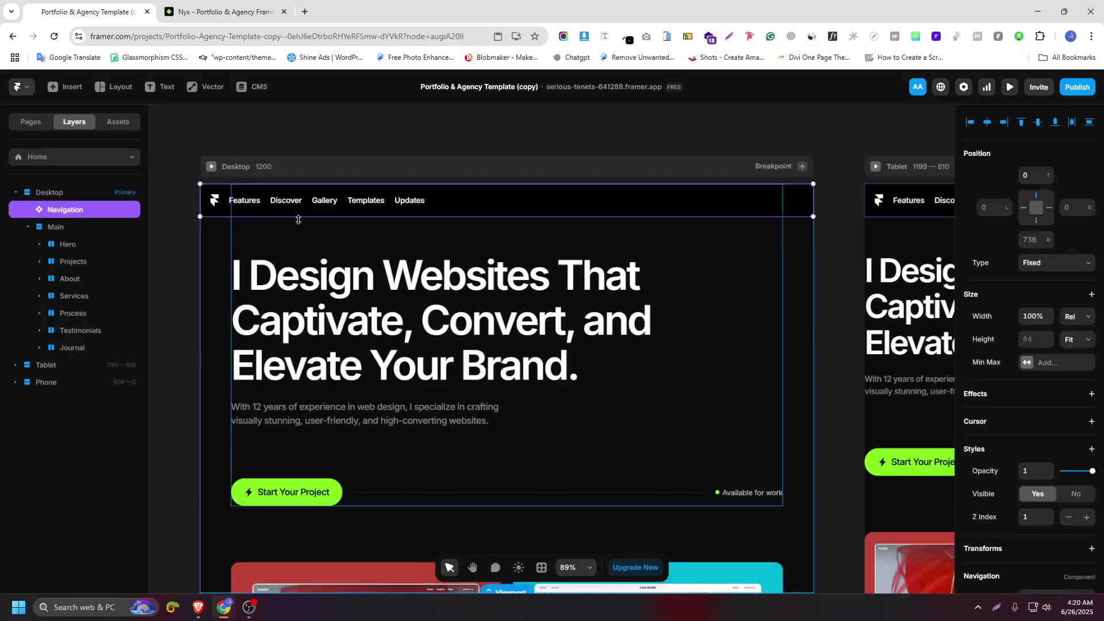
scroll(1029, 428, down, 2)
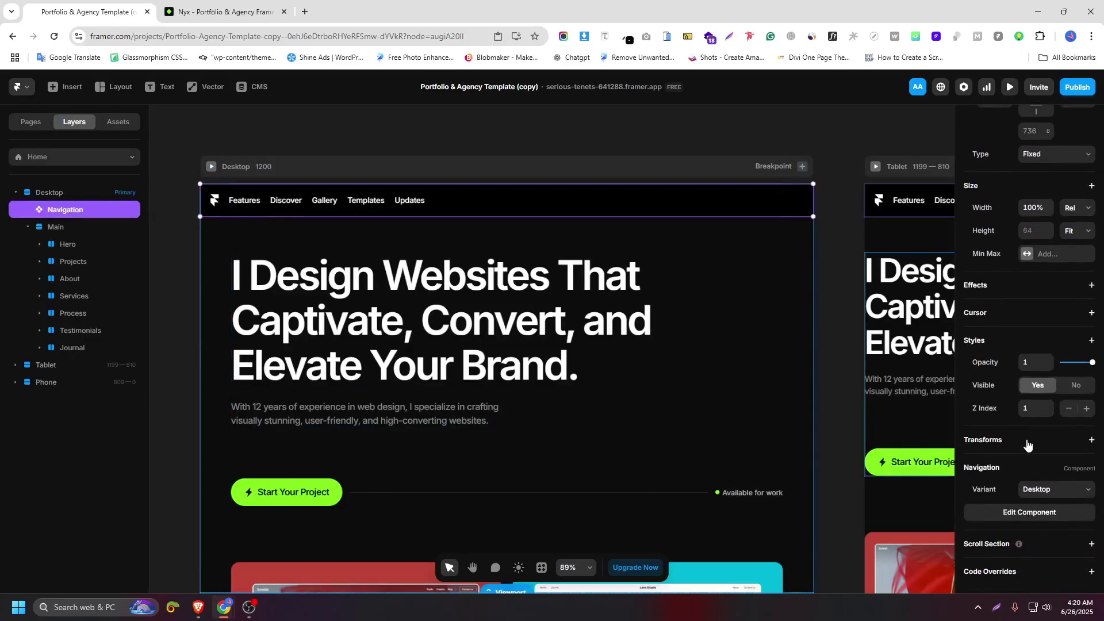
click(1031, 409)
text(3)
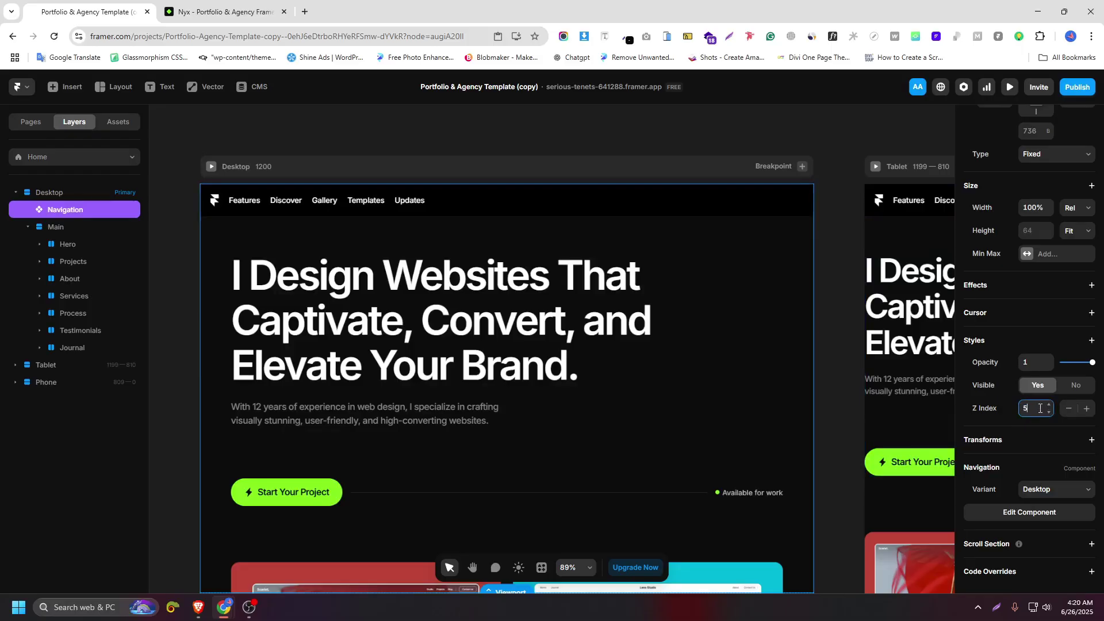
click(1010, 87)
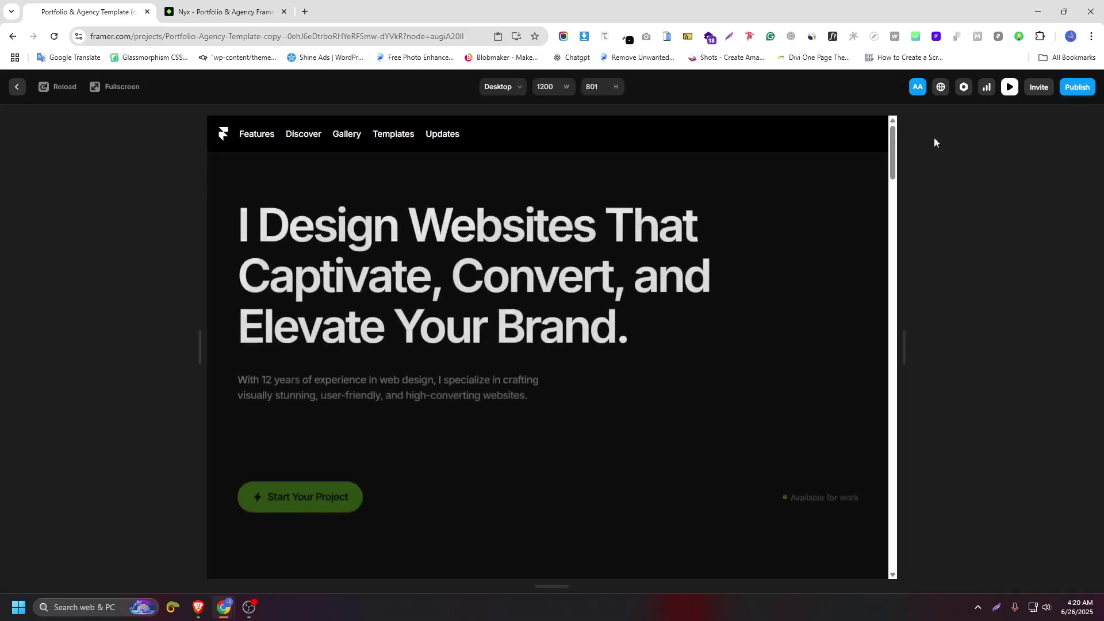
scroll(621, 290, down, 10)
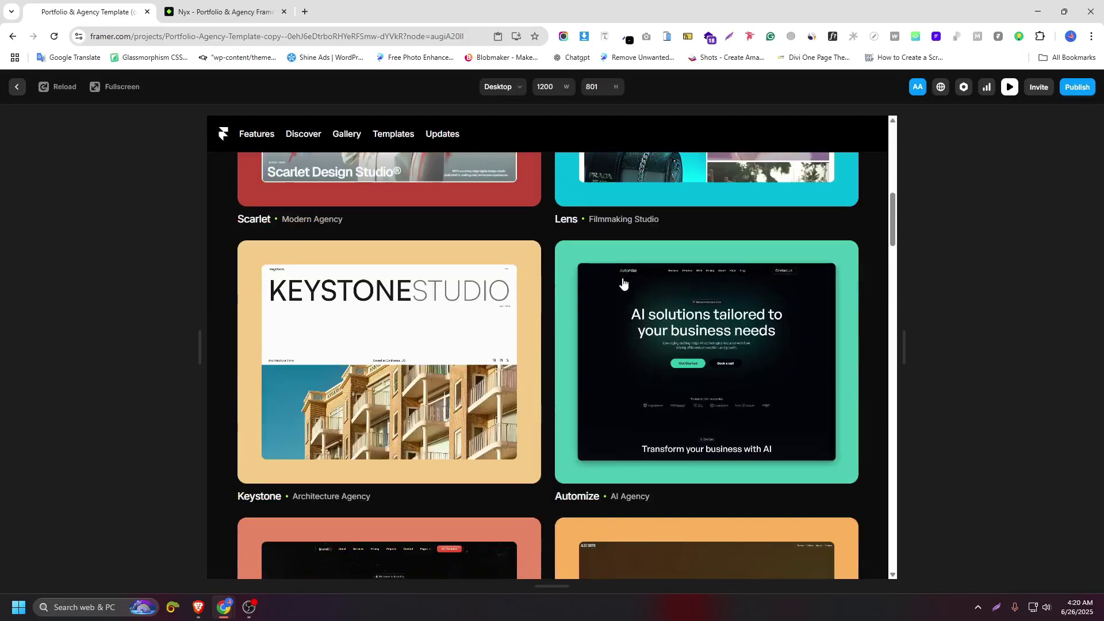
scroll(622, 283, down, 12)
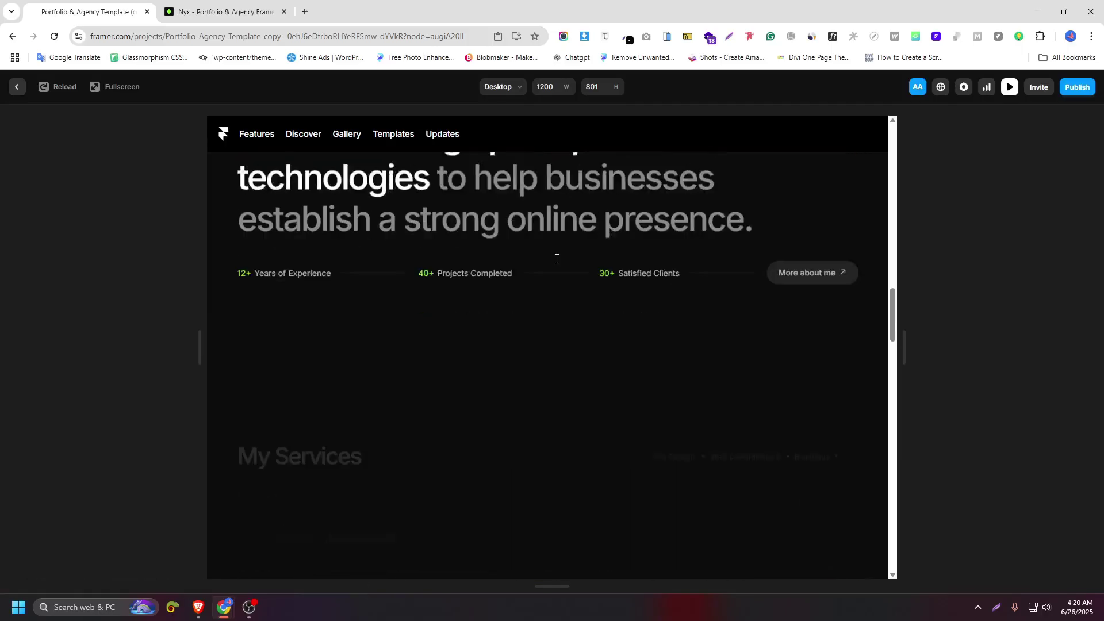
scroll(555, 257, up, 8)
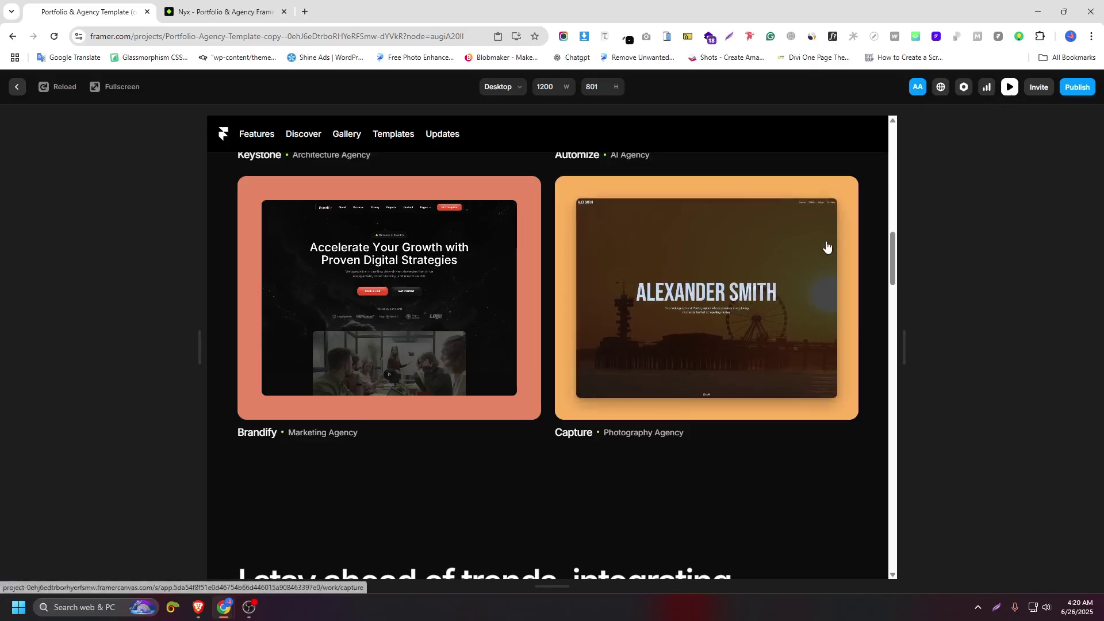
scroll(851, 195, up, 3)
click(1011, 88)
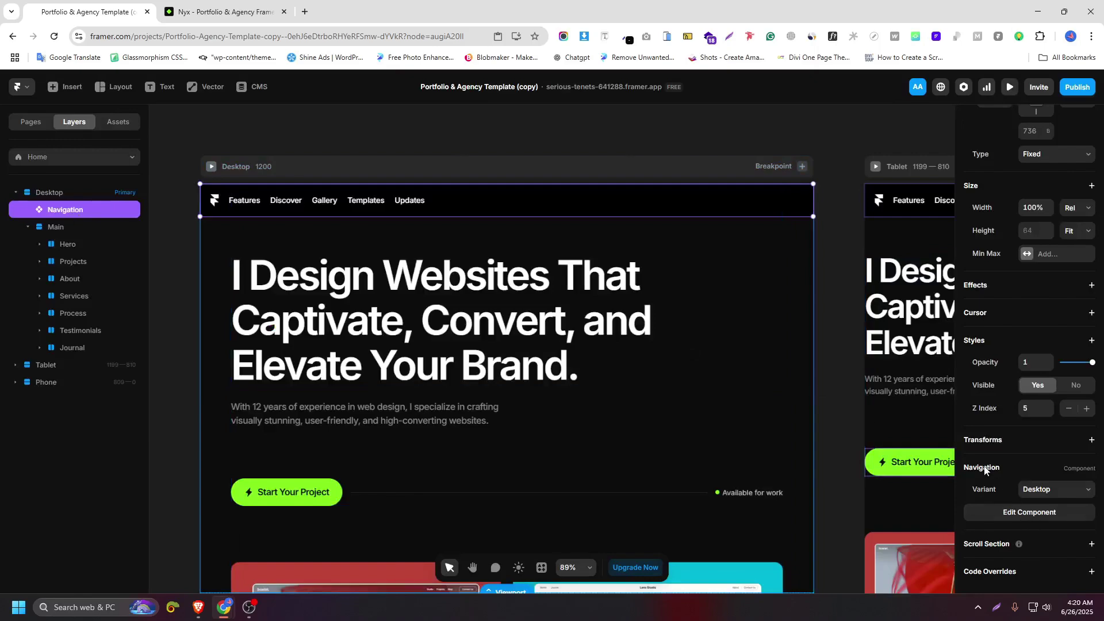
Step: Edit the Navigation 7 component and select its Desktop variant
click(1017, 512)
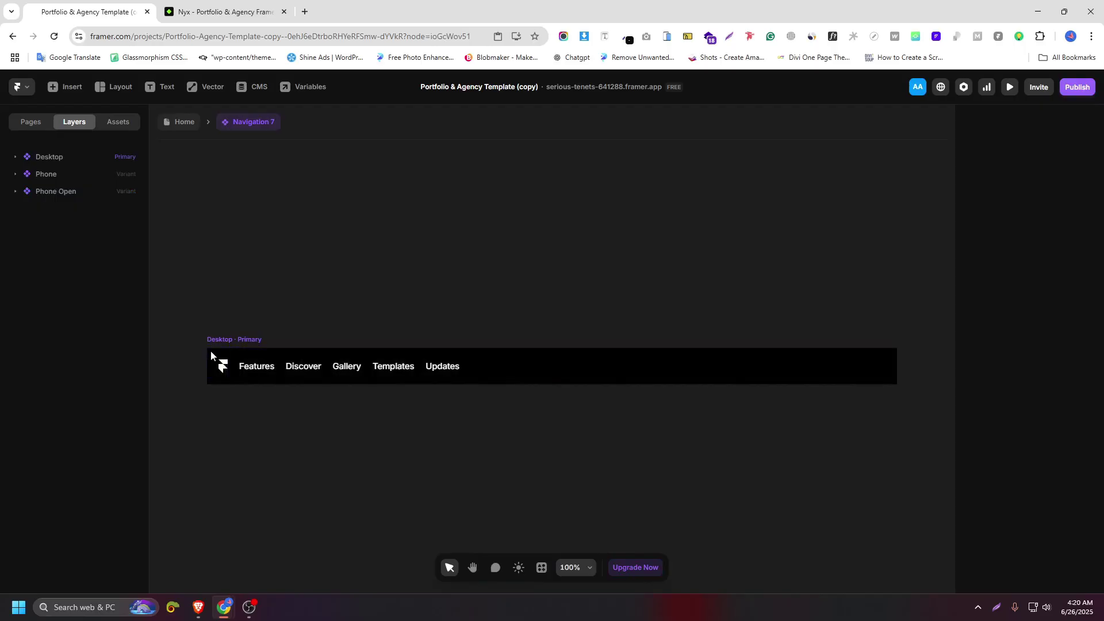
click(72, 162)
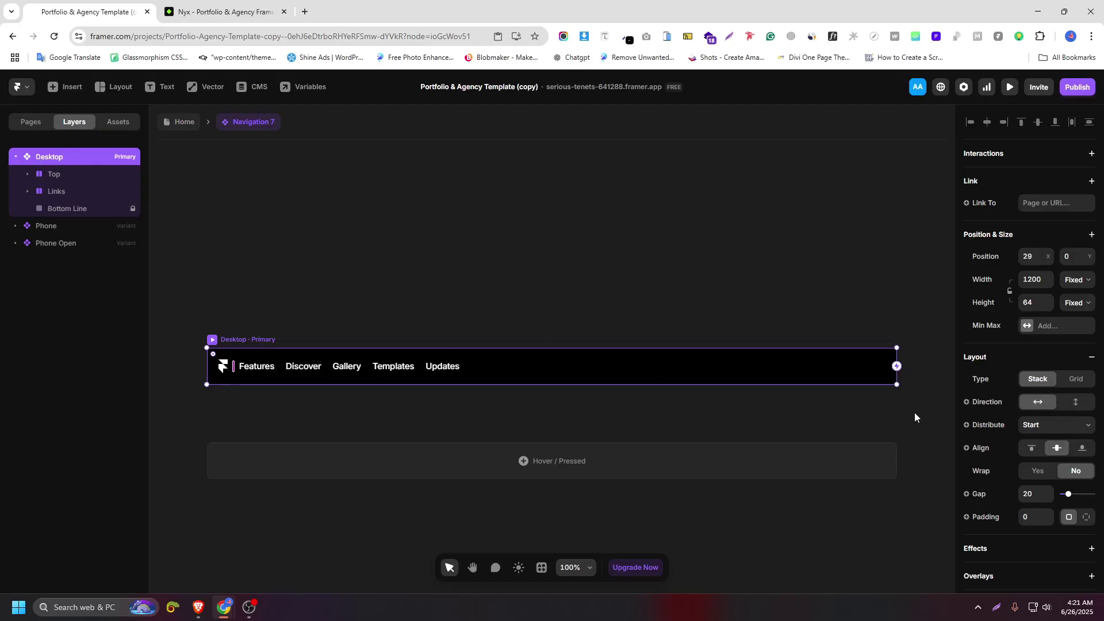
Step: Delete the 000000 black fill from the Desktop variant's Styles
scroll(964, 394, down, 8)
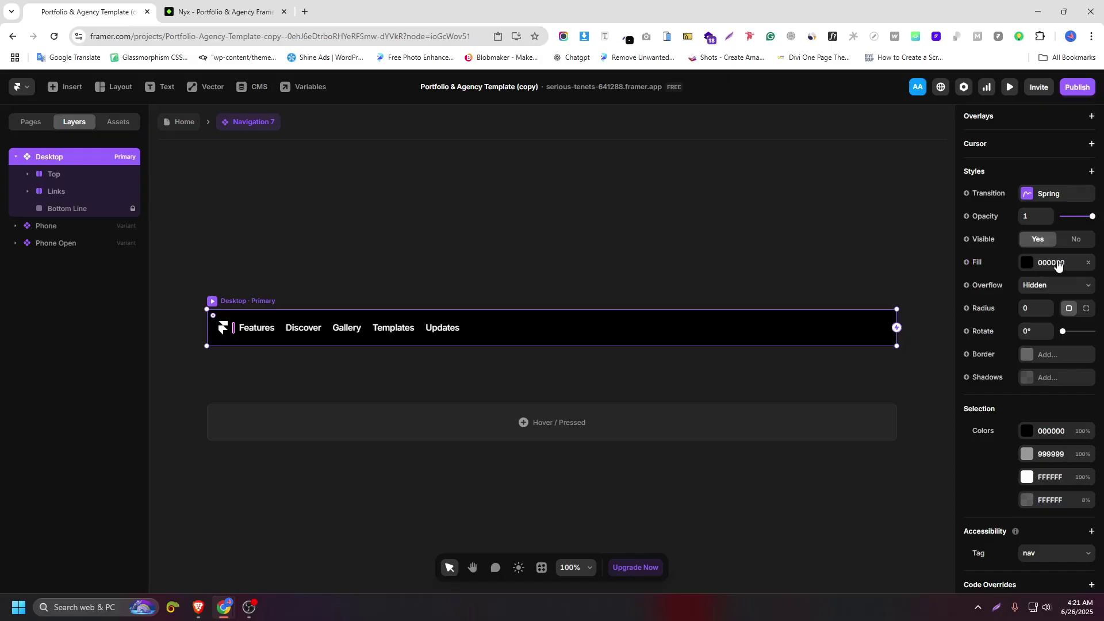
click(1088, 263)
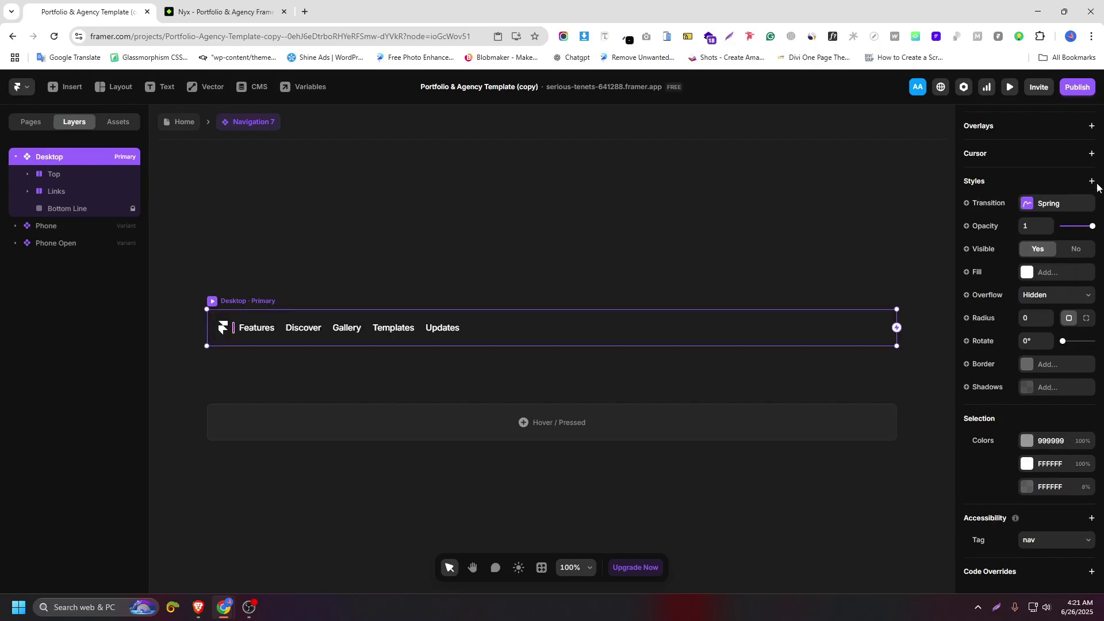
Step: Add a BG Blur filter of 20 to the Desktop navigation, then go back to Home
click(1092, 183)
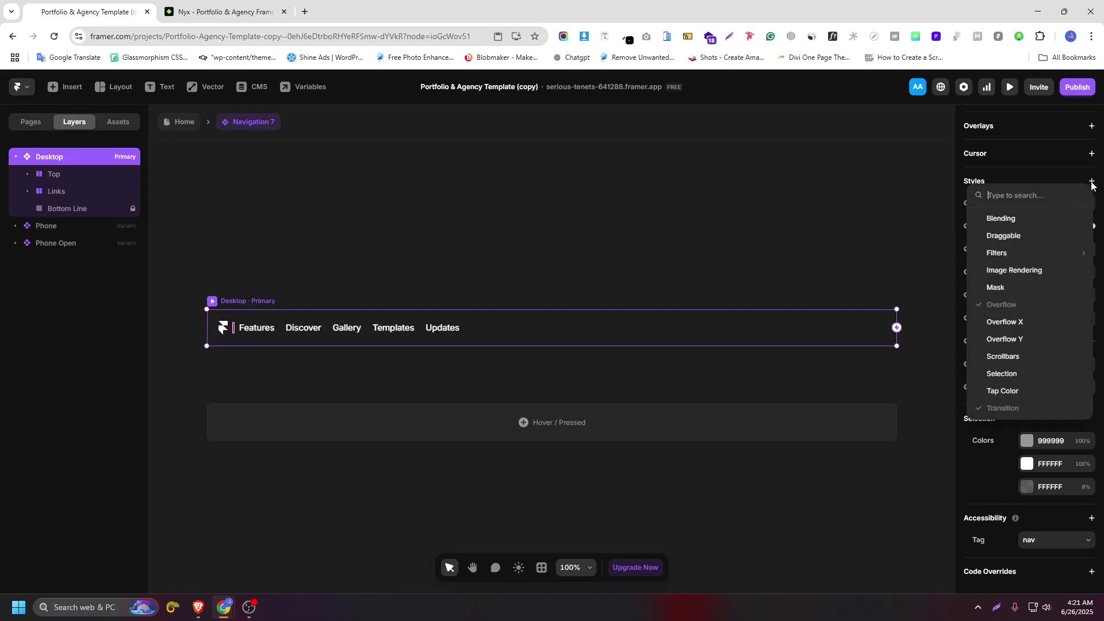
mouse_move(1030, 257)
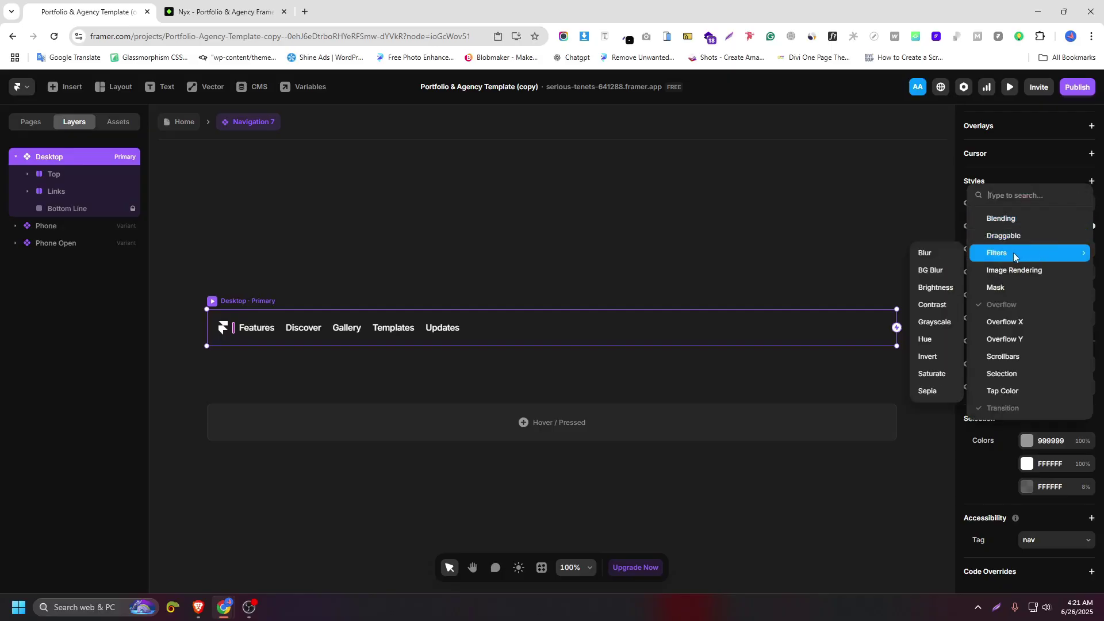
click(929, 270)
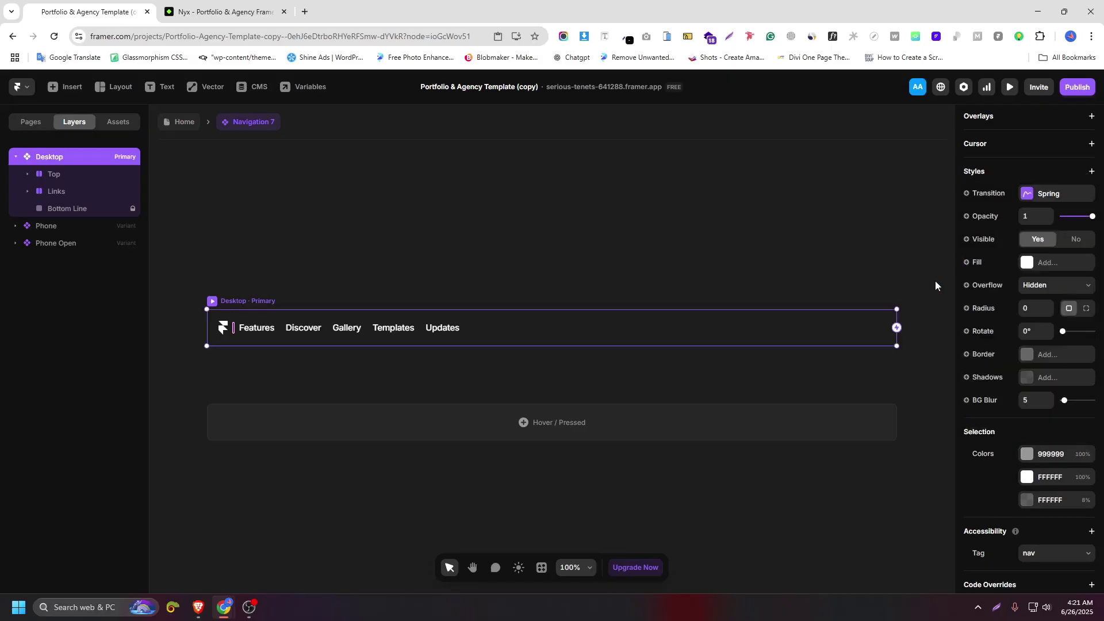
click(1040, 404)
text(20)
click(180, 123)
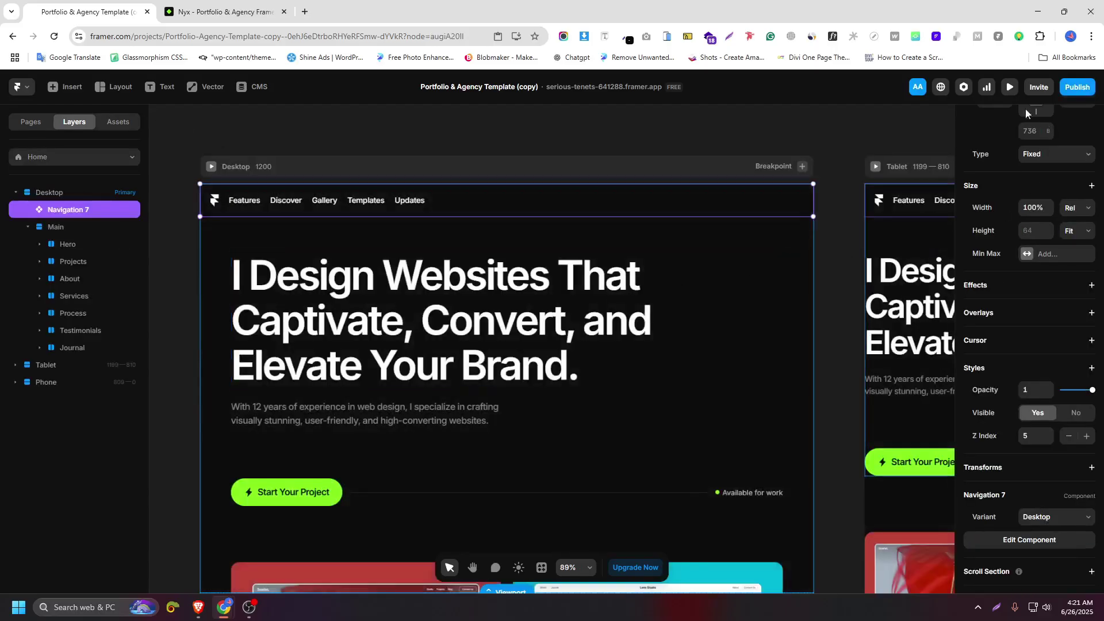
click(1010, 86)
scroll(811, 267, down, 2)
scroll(811, 268, down, 7)
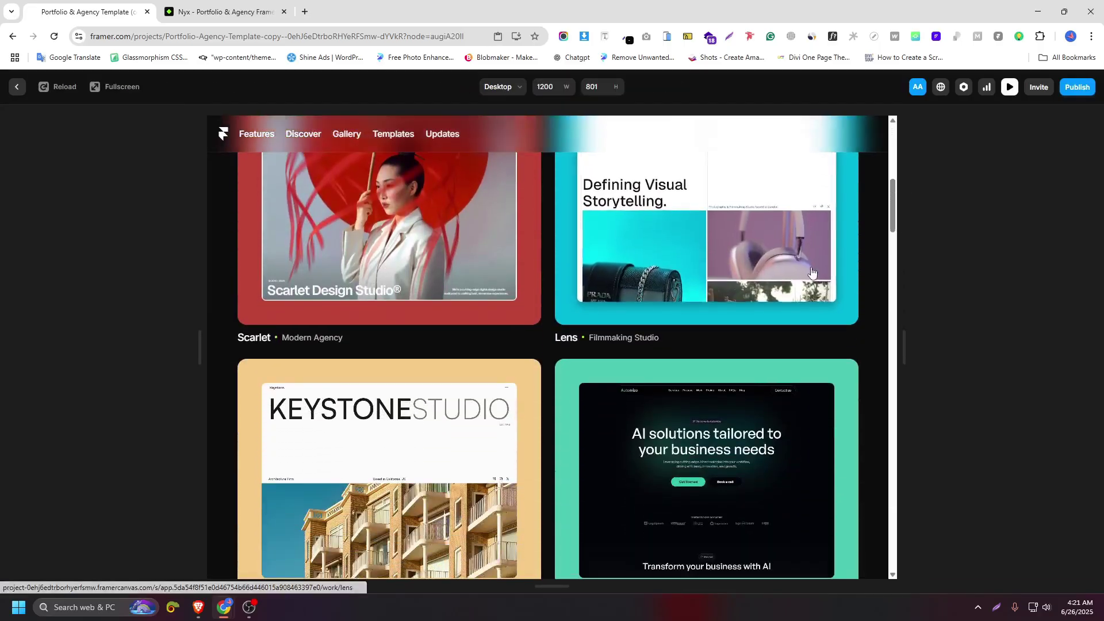
scroll(811, 272, down, 4)
scroll(811, 272, down, 2)
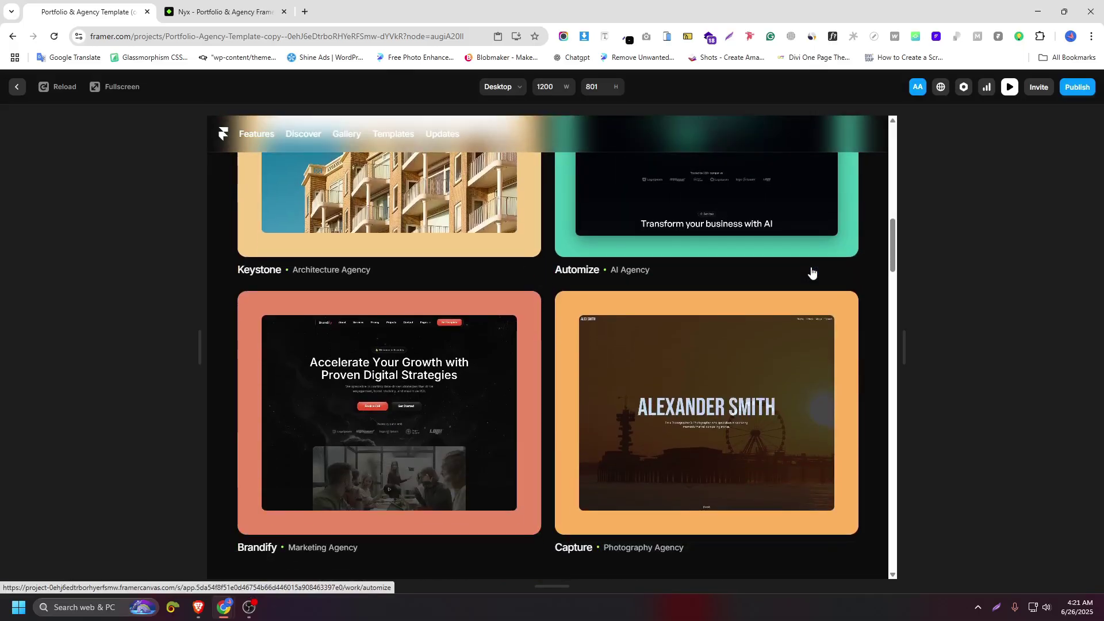
scroll(752, 300, down, 3)
scroll(705, 293, down, 2)
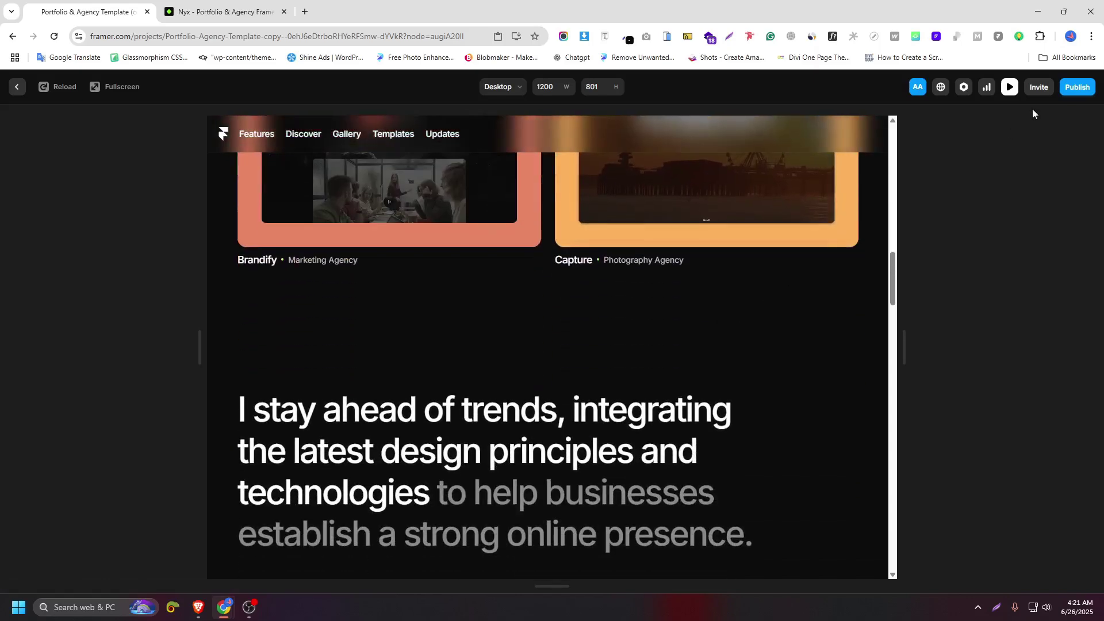
click(1011, 89)
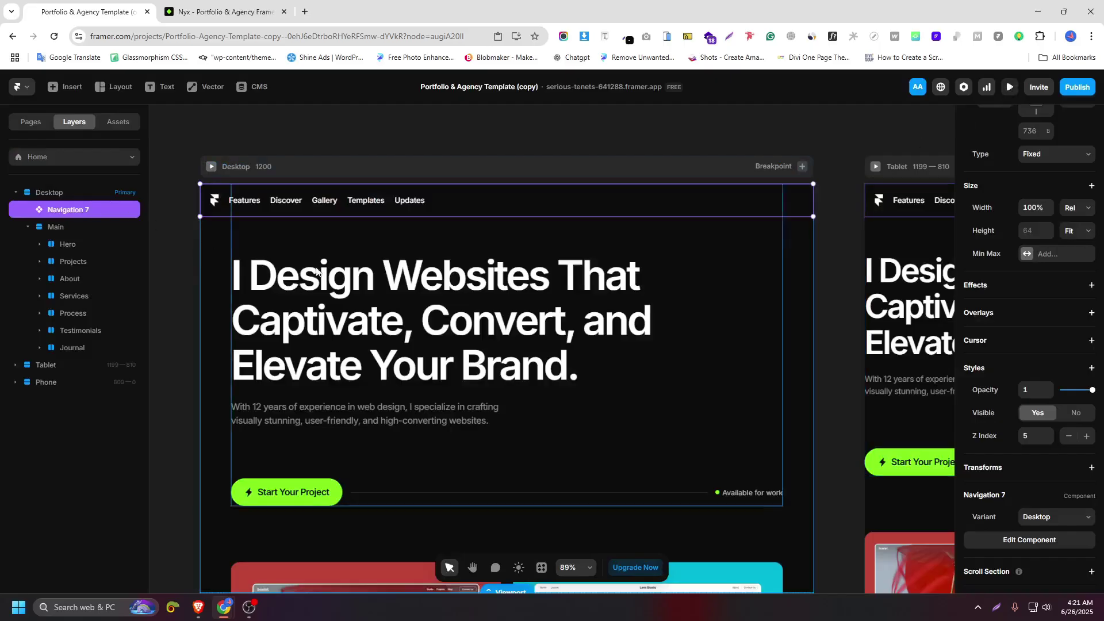
Step: Reopen the Navigation 7 component in edit mode
click(1030, 541)
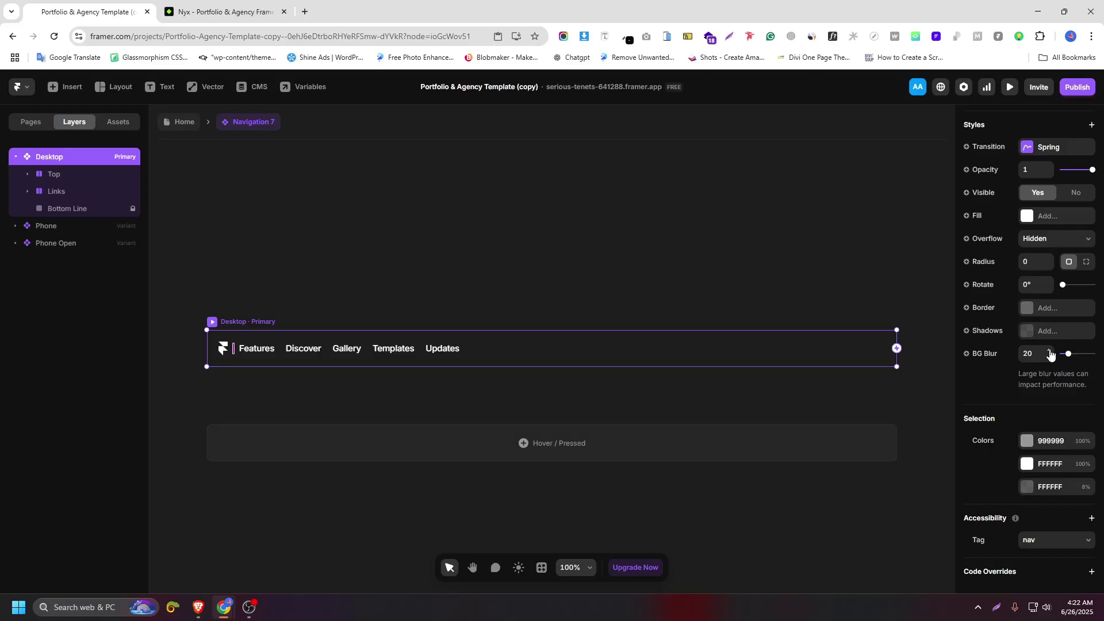
Step: Check that the Phone variant has BG Blur 20, then return to the Home canvas
key(h)
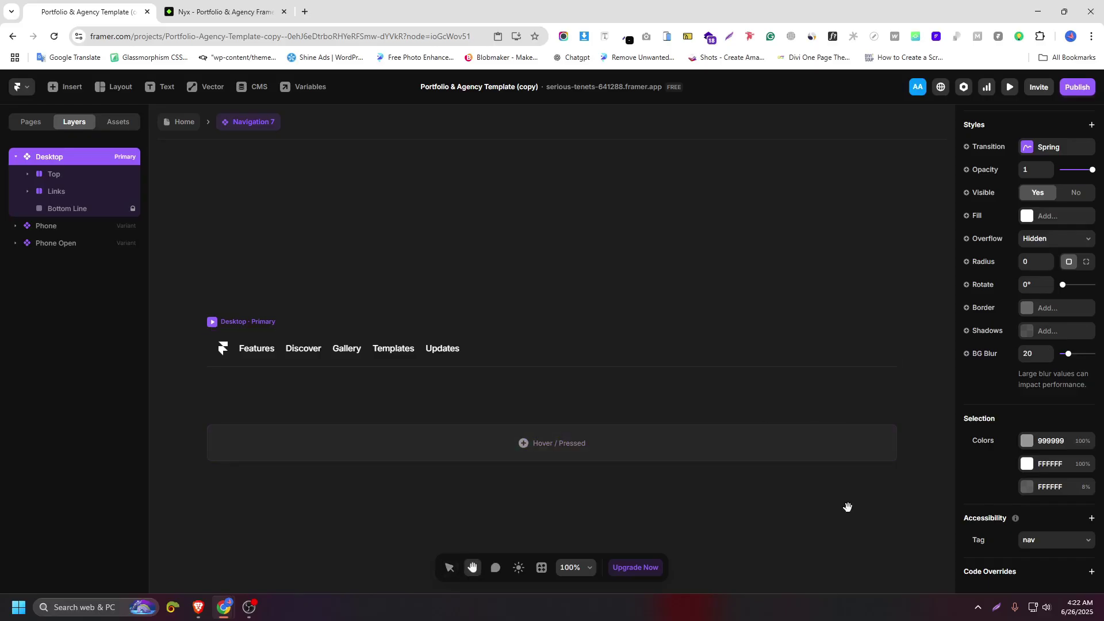
drag(848, 507, 453, 483)
key(v)
click(596, 319)
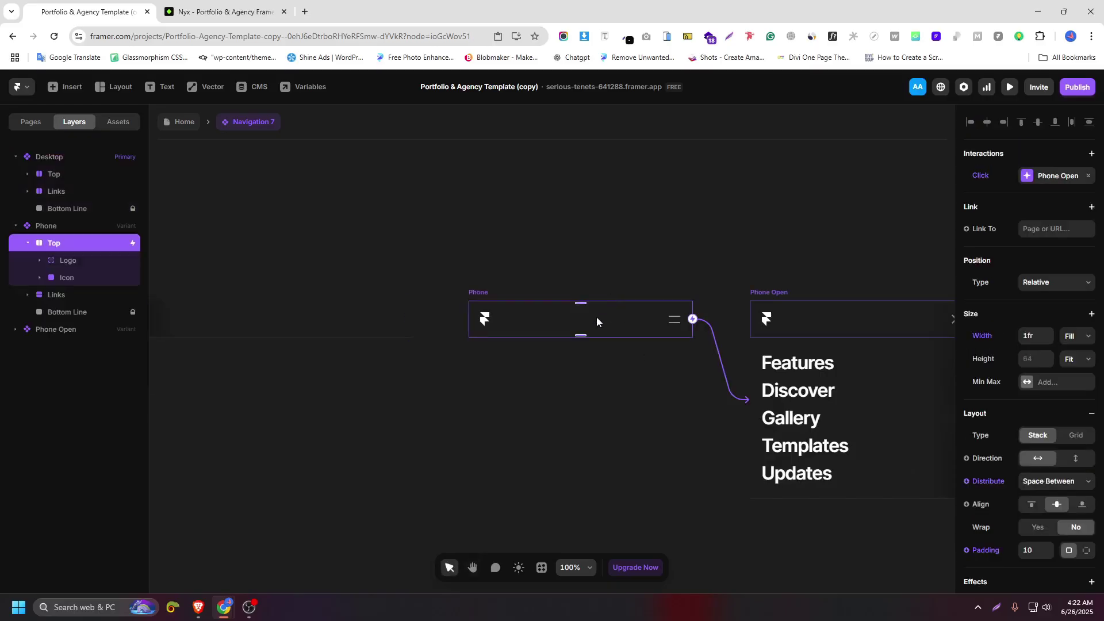
click(33, 226)
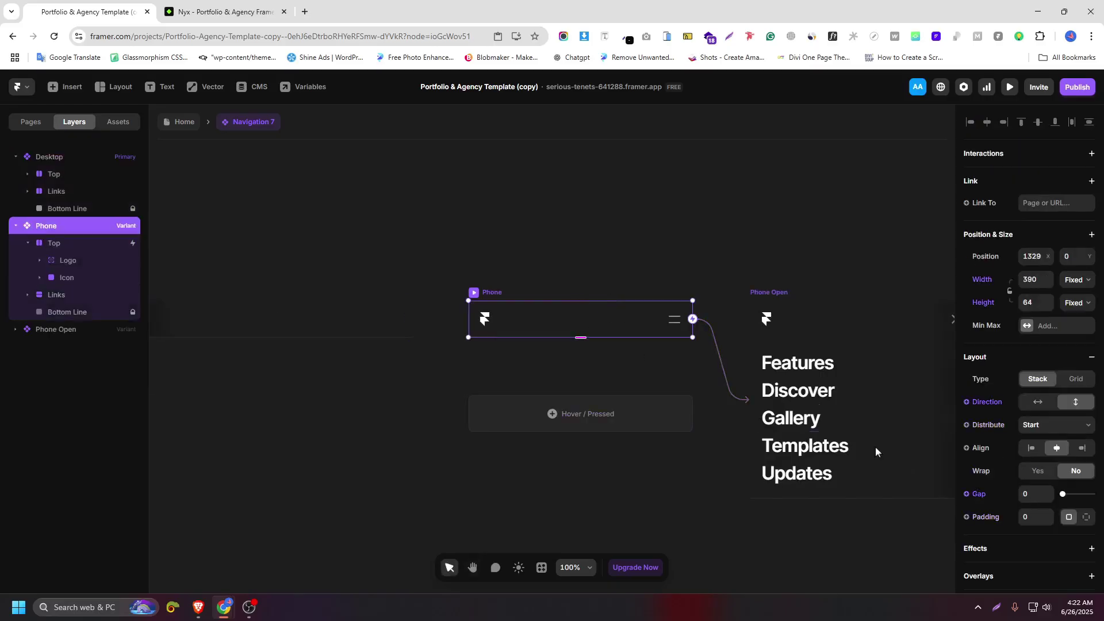
scroll(1053, 455, down, 7)
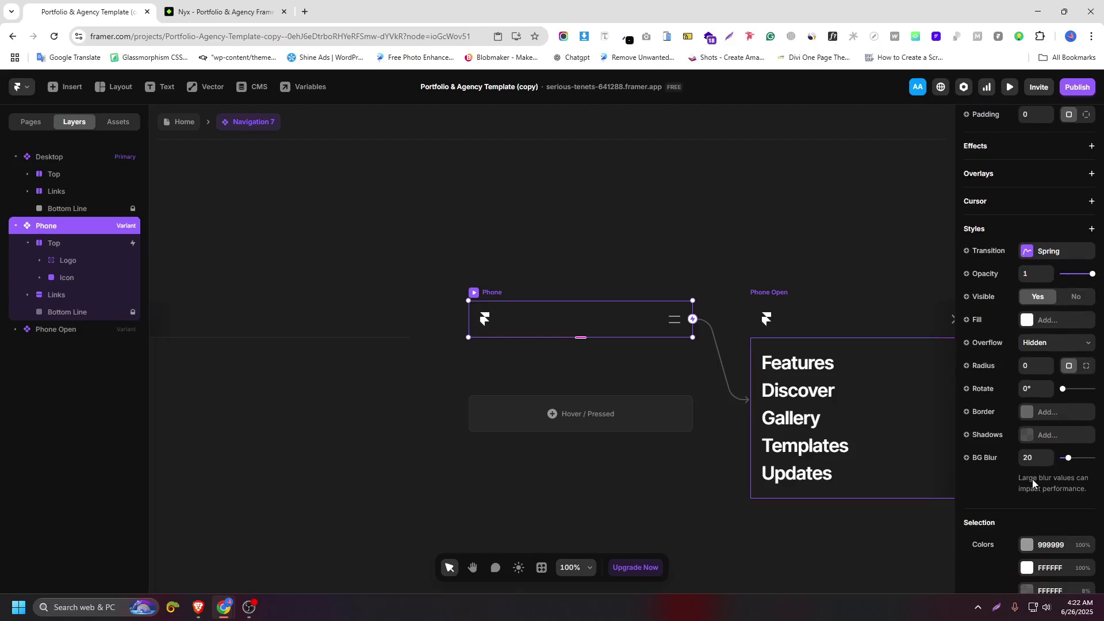
click(185, 123)
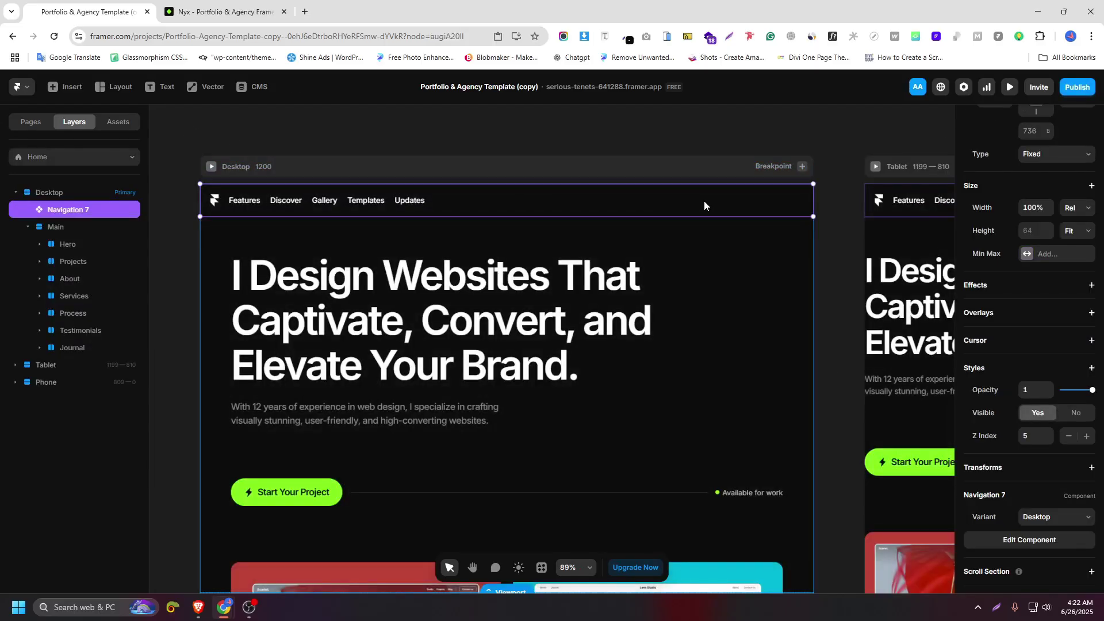
Step: Preview the Home page and scroll the project cards beneath the blurred navigation bar
click(1010, 87)
scroll(865, 207, down, 10)
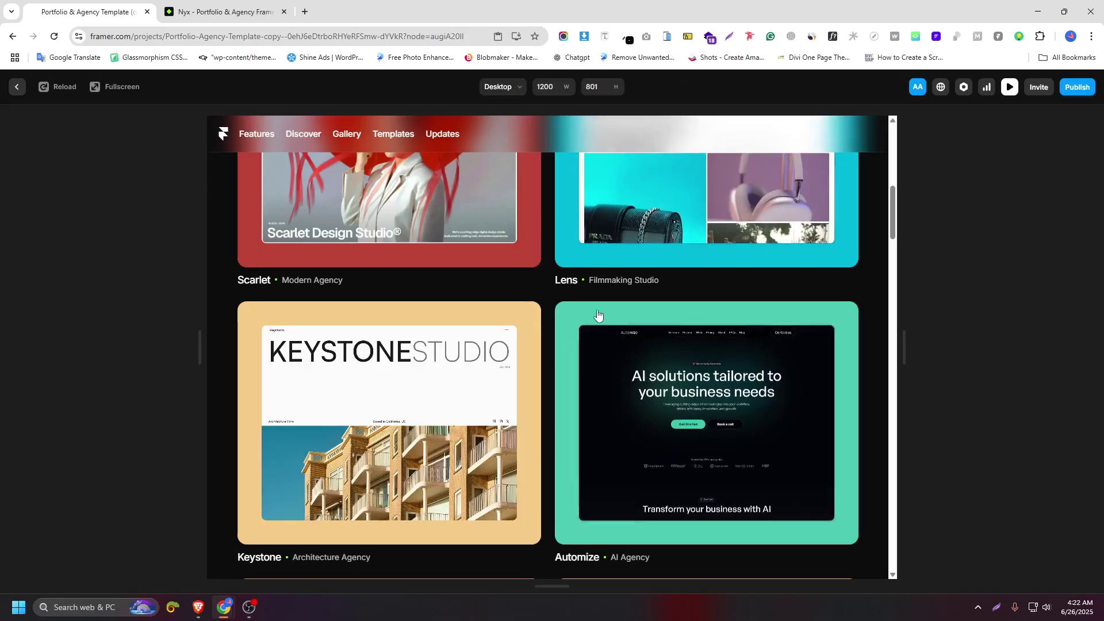
scroll(557, 293, down, 7)
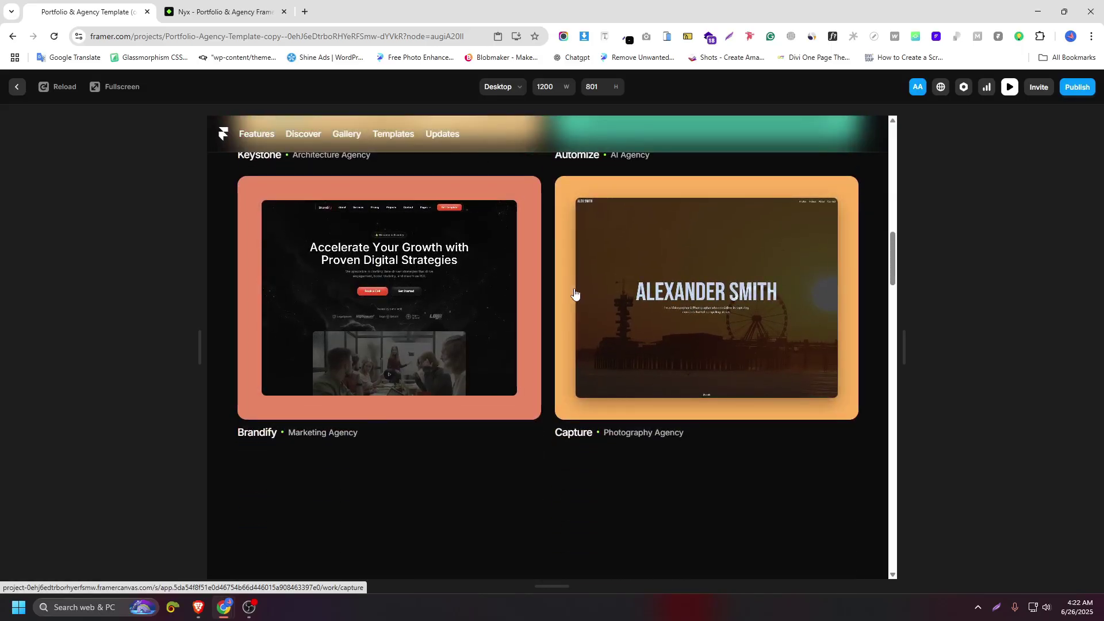
Step: Narrow the preview to Phone, open the mobile menu over its blurred backdrop, then shrink to 320 pixels
drag(900, 326, 773, 315)
click(738, 137)
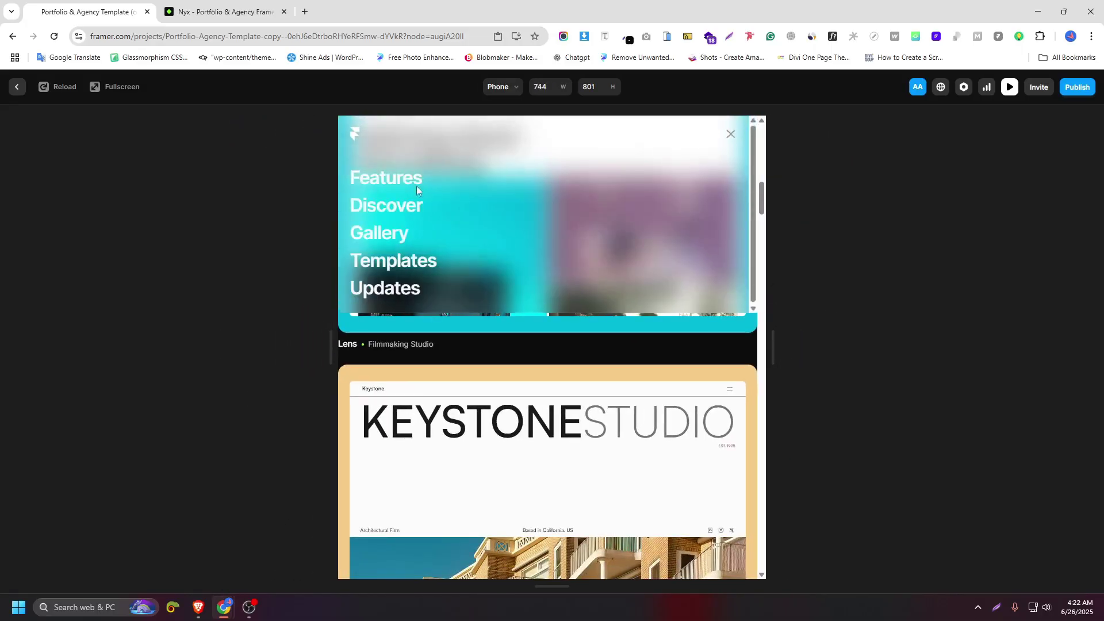
drag(771, 353, 611, 377)
scroll(609, 377, down, 10)
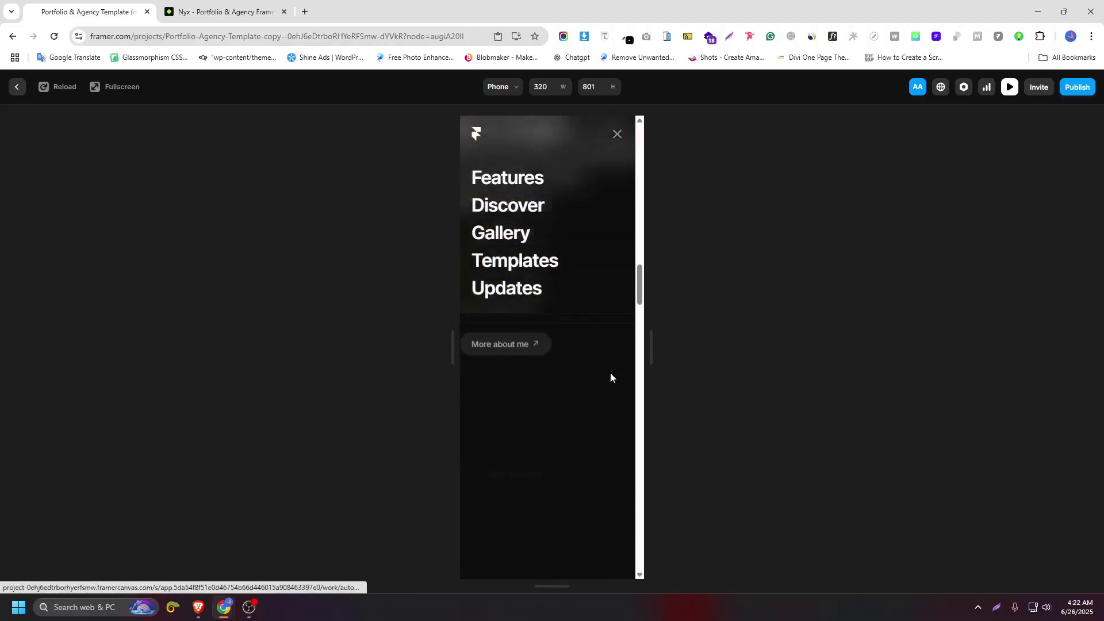